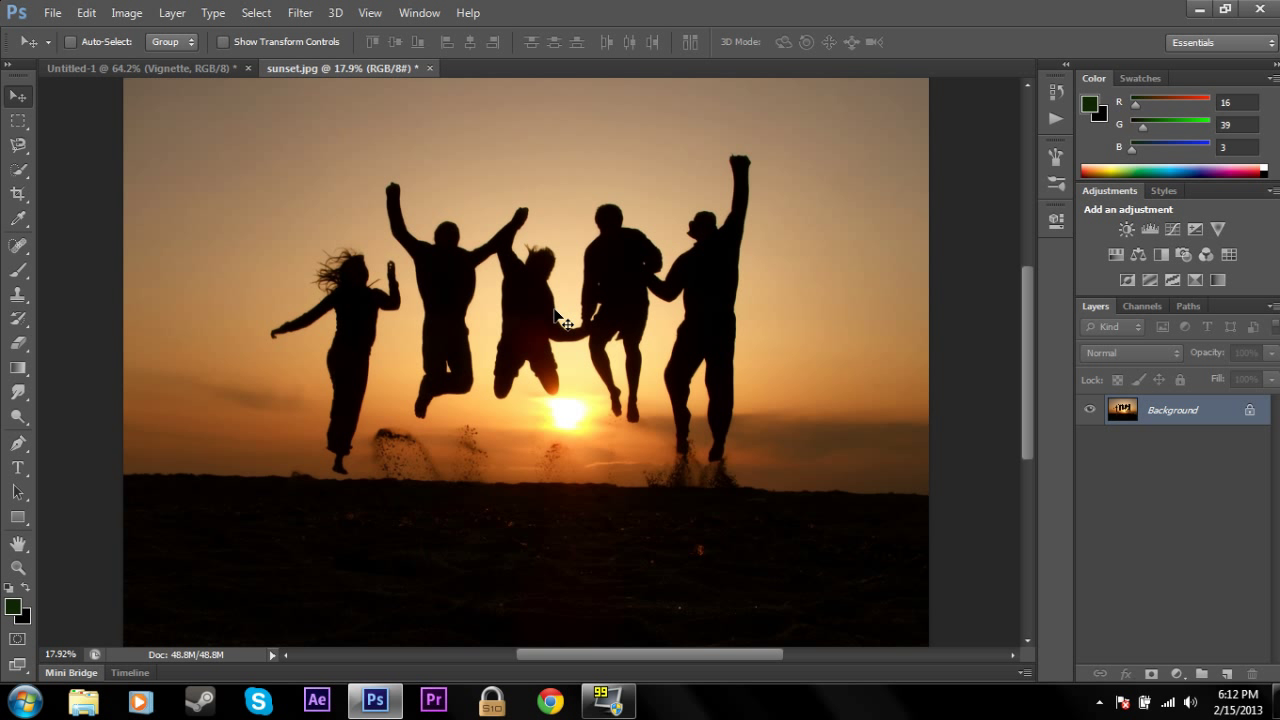
Unlock the sunset photo's Background layer, turning it into Layer 0
{"action": "left_click", "coordinate": [19, 567]}
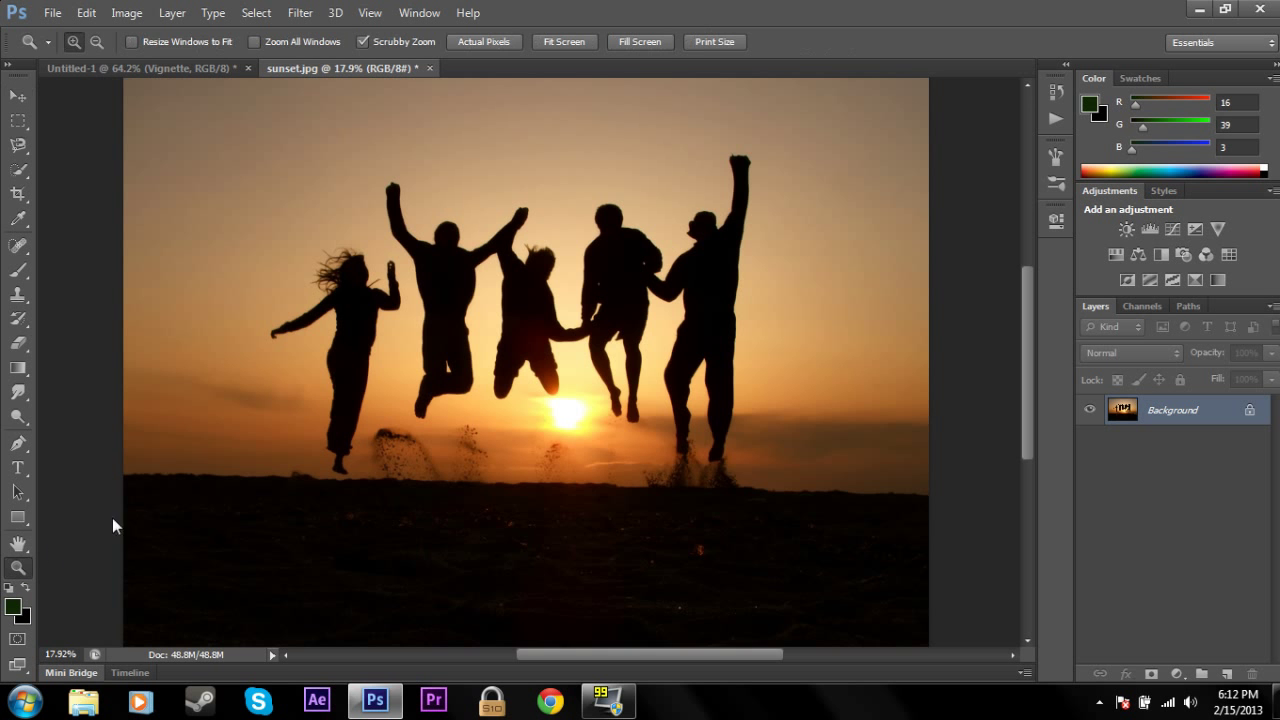
{"action": "scroll", "coordinate": [449, 363], "scroll_direction": "down", "scroll_amount": 2}
{"action": "scroll", "coordinate": [449, 363], "scroll_direction": "up", "scroll_amount": 2}
{"action": "scroll", "coordinate": [538, 362], "scroll_direction": "down", "scroll_amount": 2}
{"action": "scroll", "coordinate": [533, 348], "scroll_direction": "up", "scroll_amount": 3}
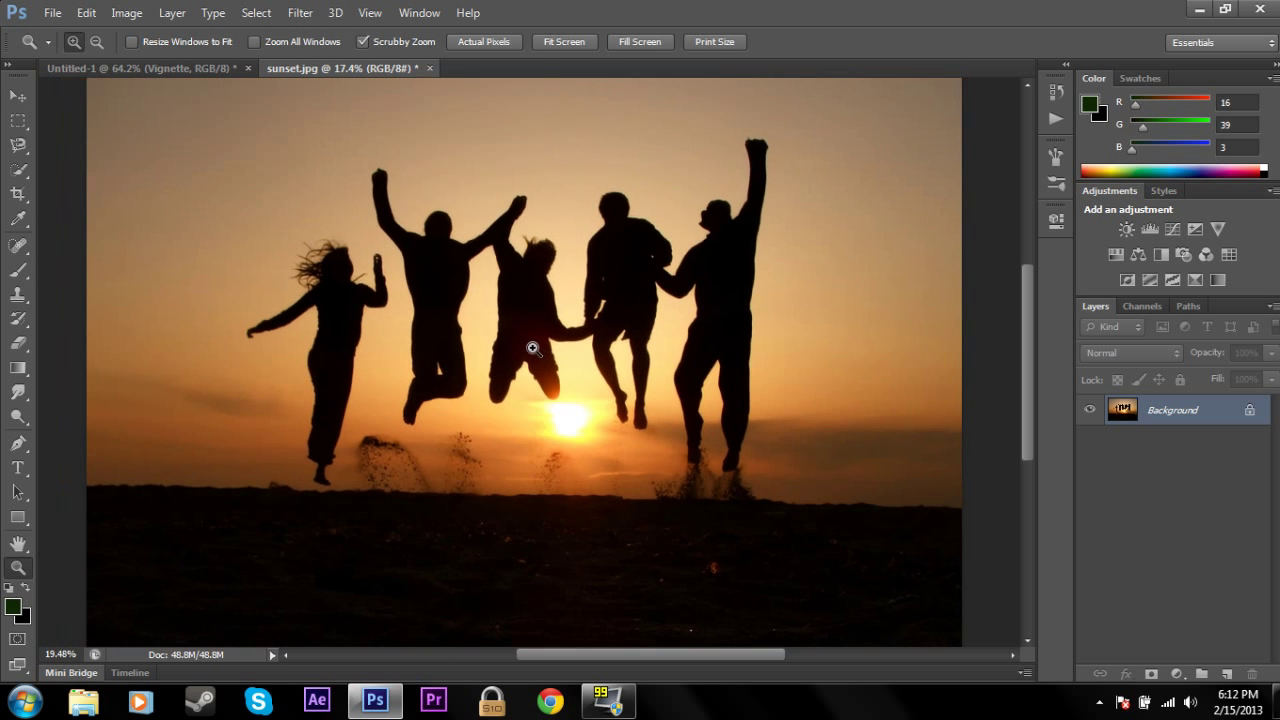
{"action": "left_click", "coordinate": [18, 96]}
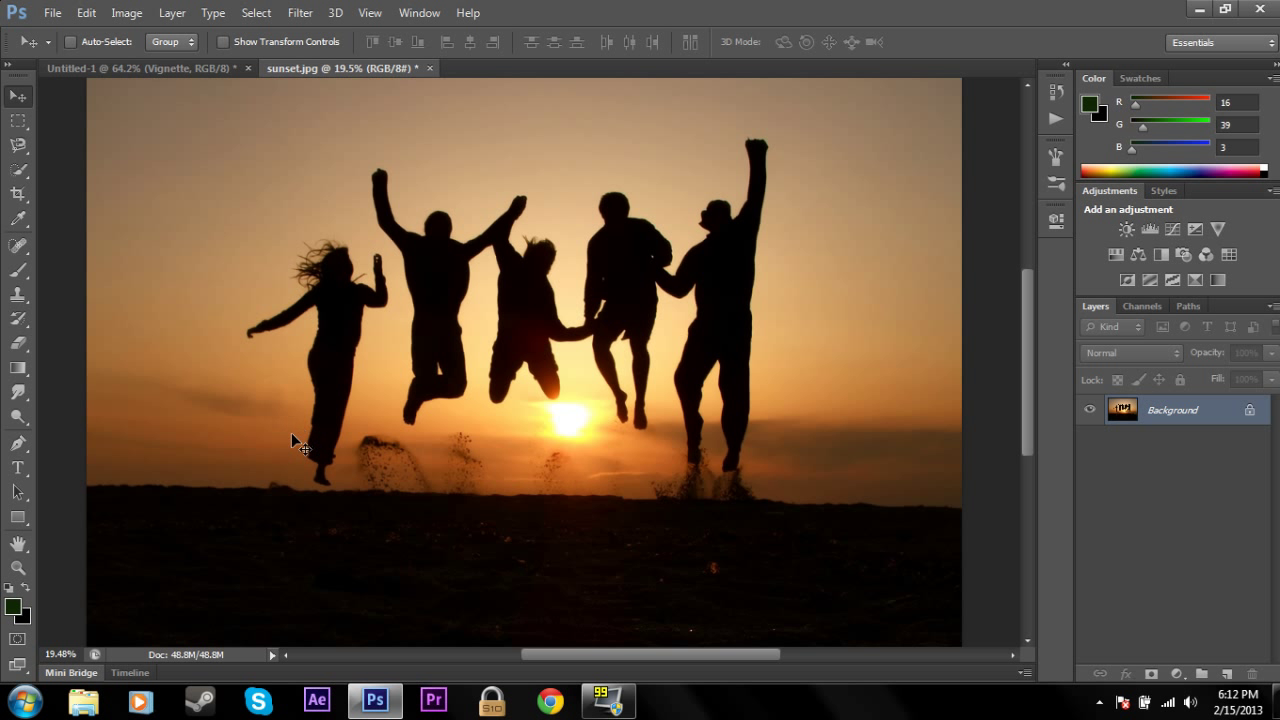
{"action": "double_click", "coordinate": [1166, 412]}
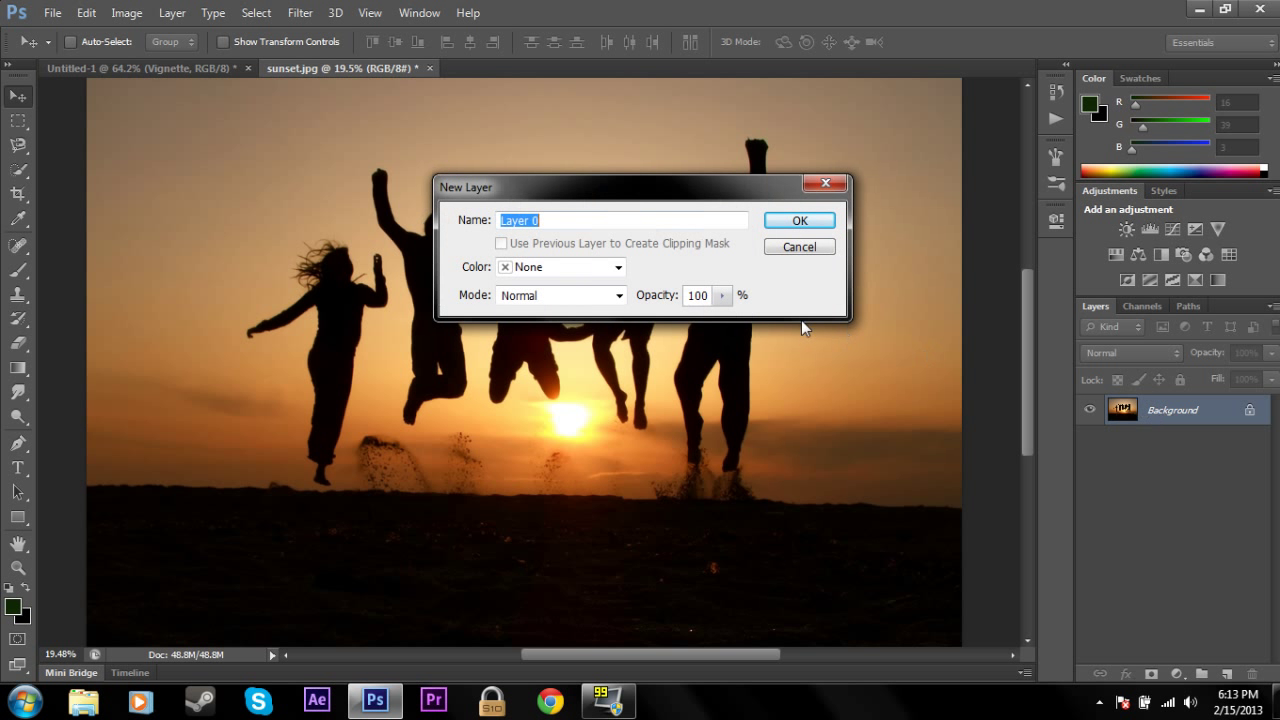
{"action": "left_click", "coordinate": [789, 220]}
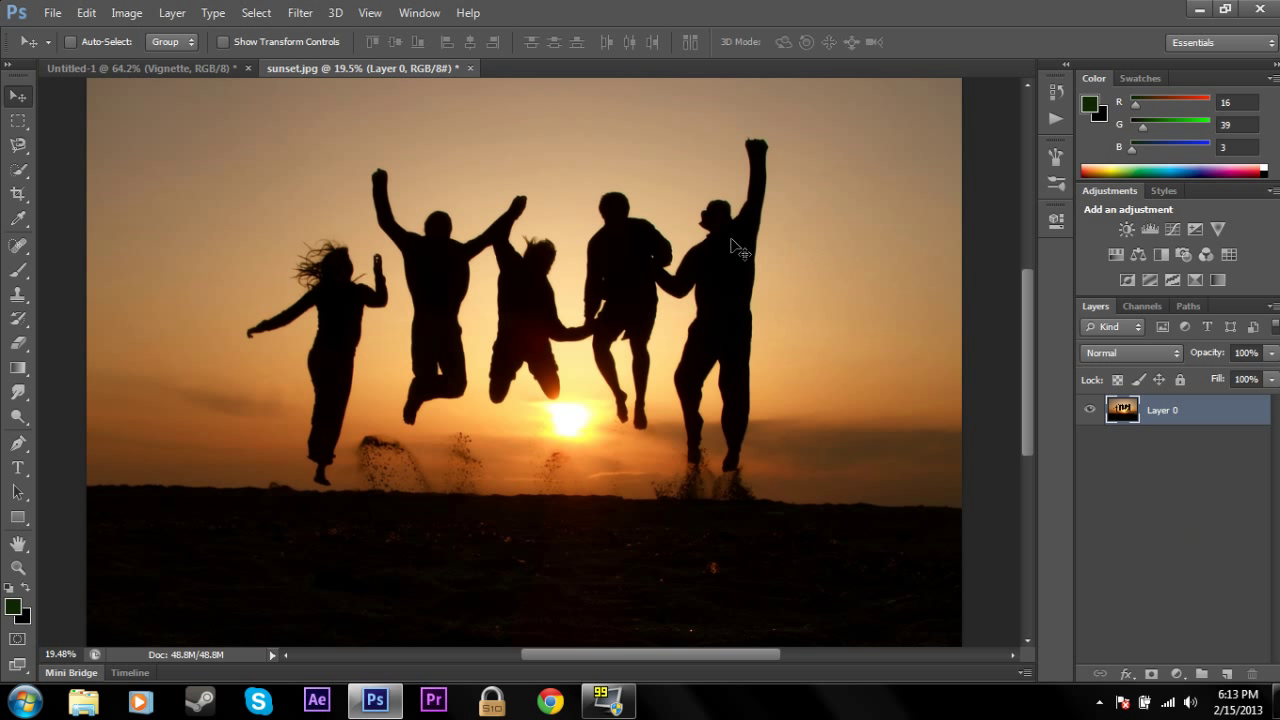
Zoom out to fit the photo and add an empty Layer 1 above Layer 0
{"action": "left_click", "coordinate": [18, 567]}
{"action": "left_click_drag", "start_coordinate": [534, 333], "coordinate": [502, 329]}
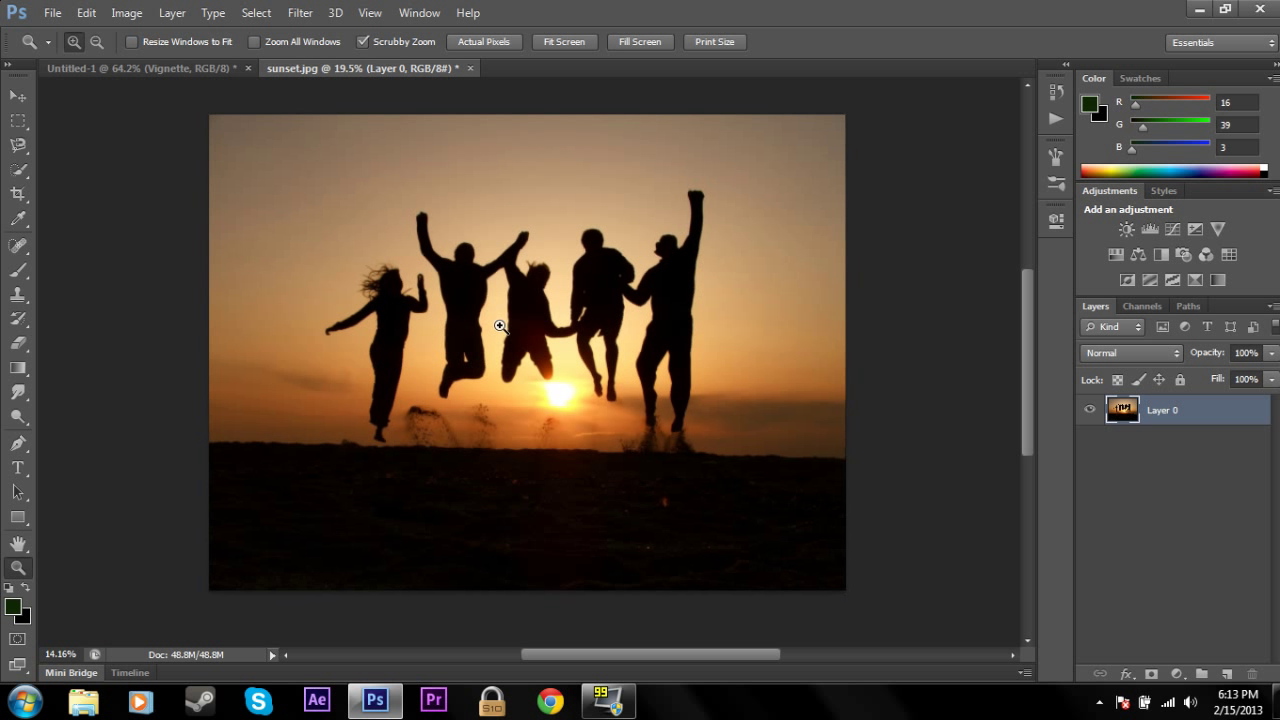
{"action": "left_click", "coordinate": [17, 97]}
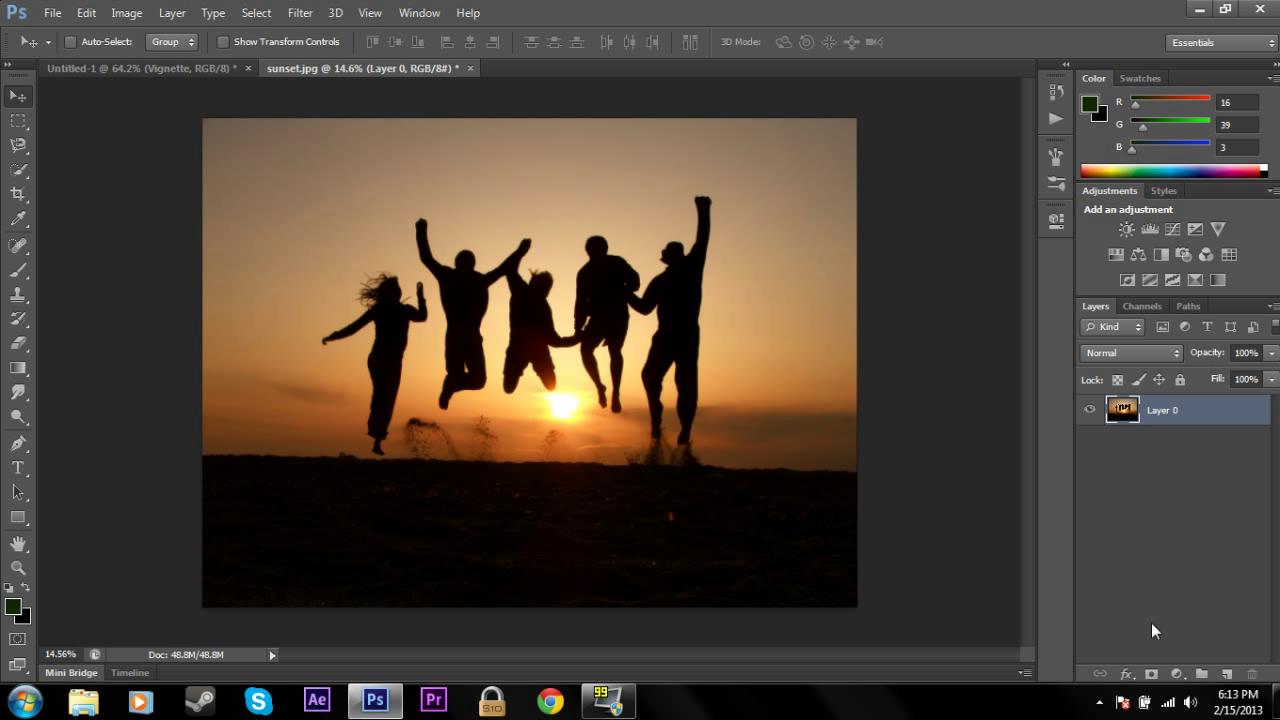
{"action": "left_click", "coordinate": [1228, 675]}
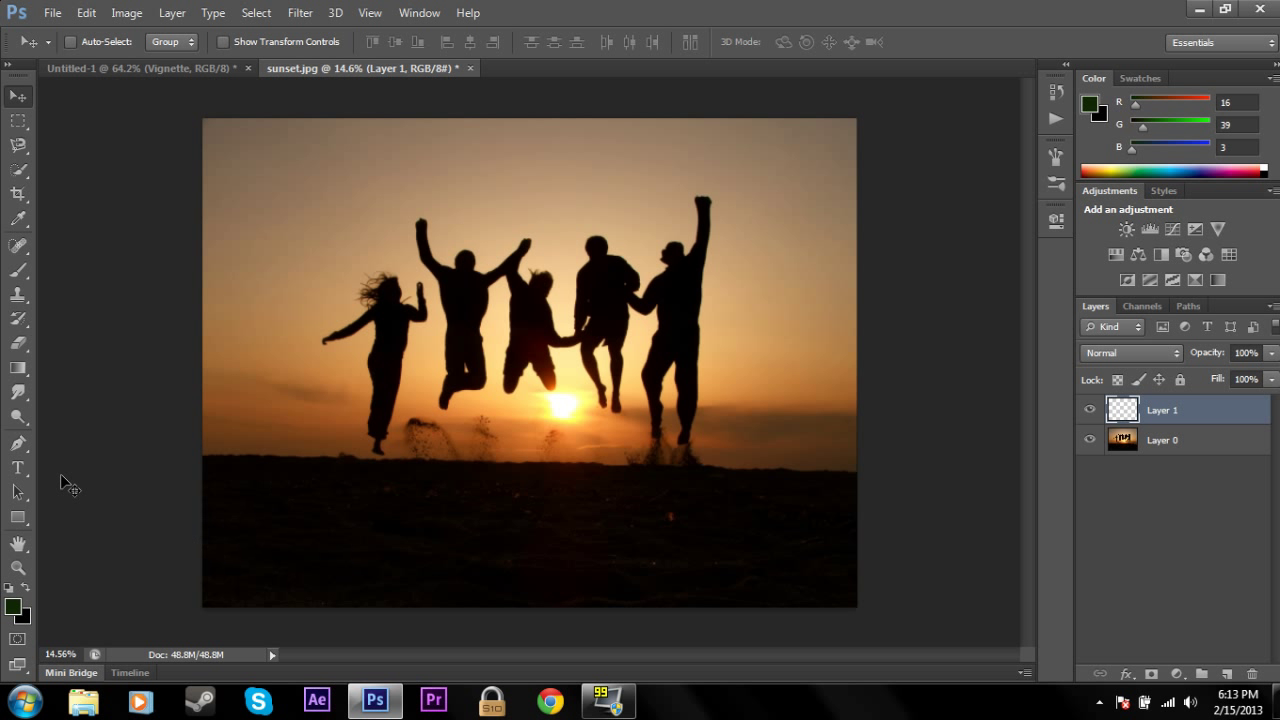
Paint a radial transparent-to-black gradient on Layer 1, outward from the image centre
{"action": "left_click", "coordinate": [16, 372]}
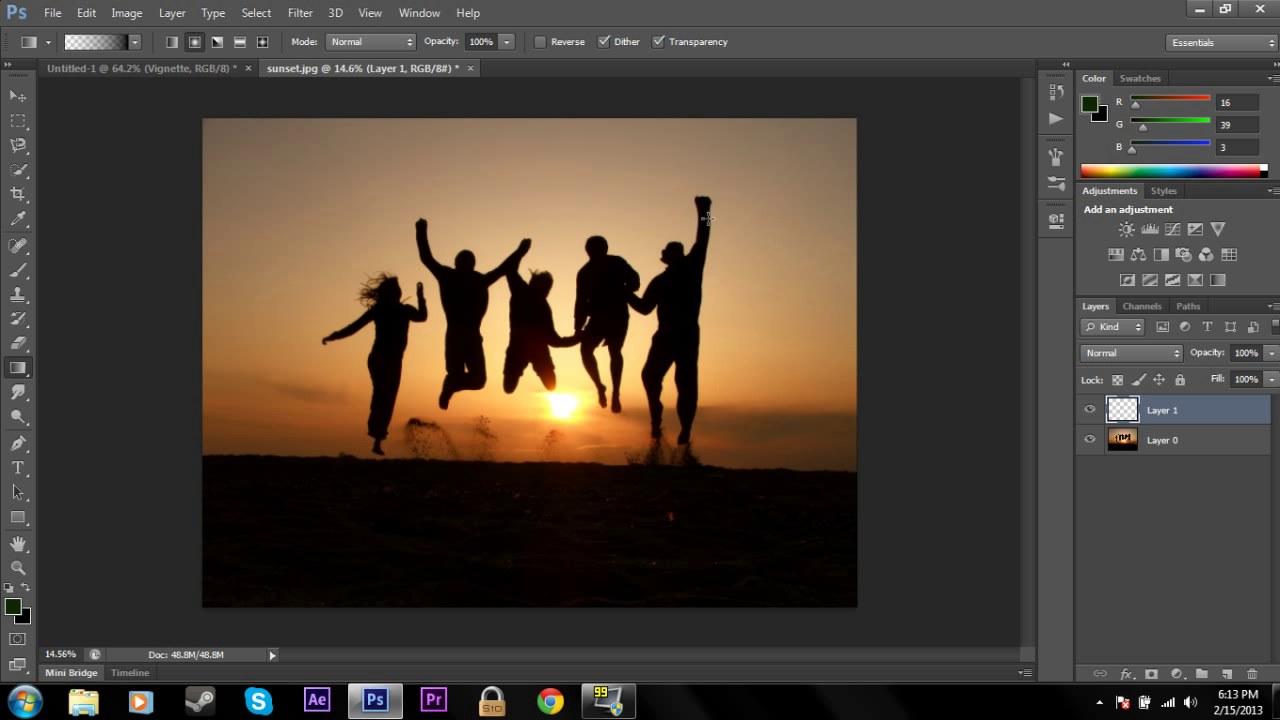
{"action": "key", "text": "i"}
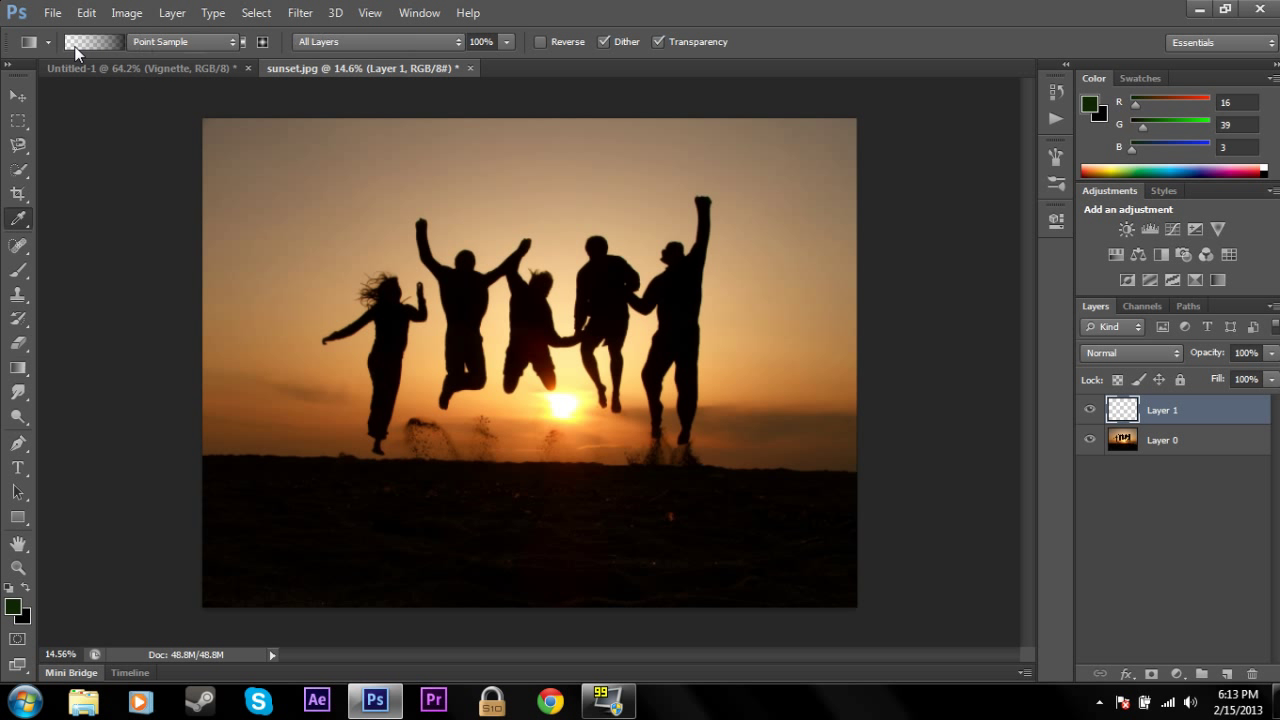
{"action": "left_click", "coordinate": [76, 45]}
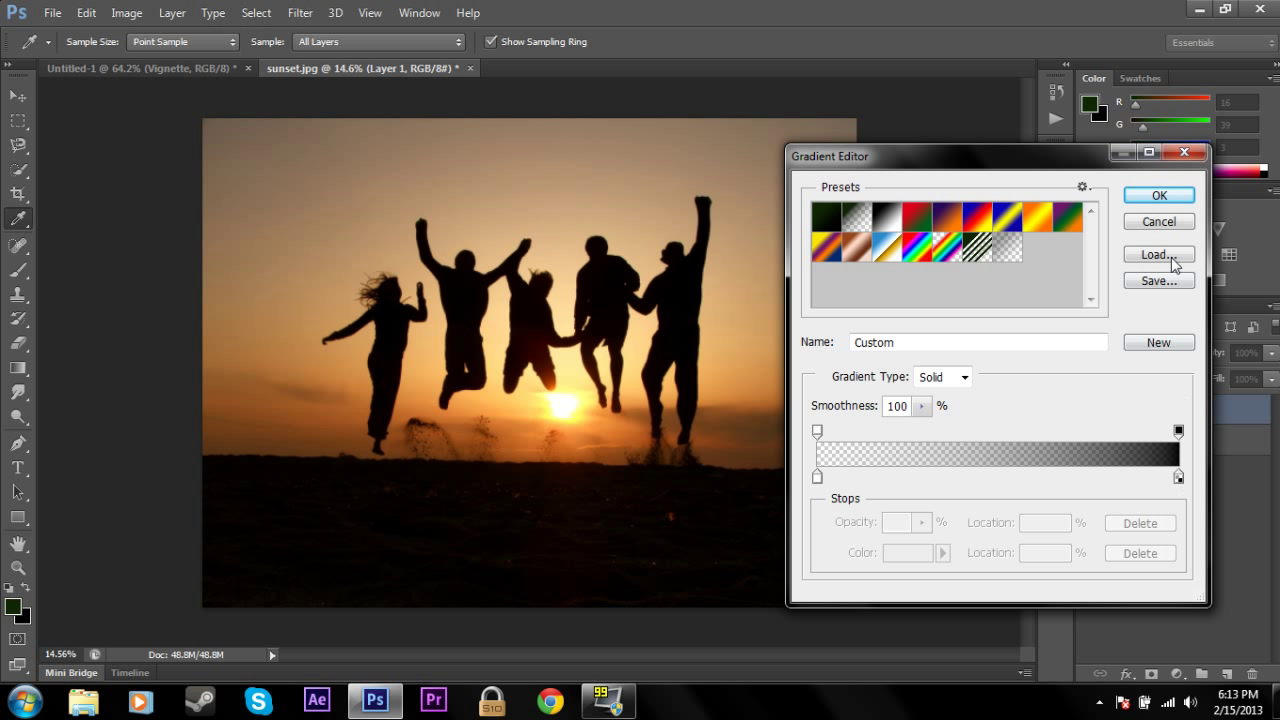
{"action": "left_click", "coordinate": [1160, 197]}
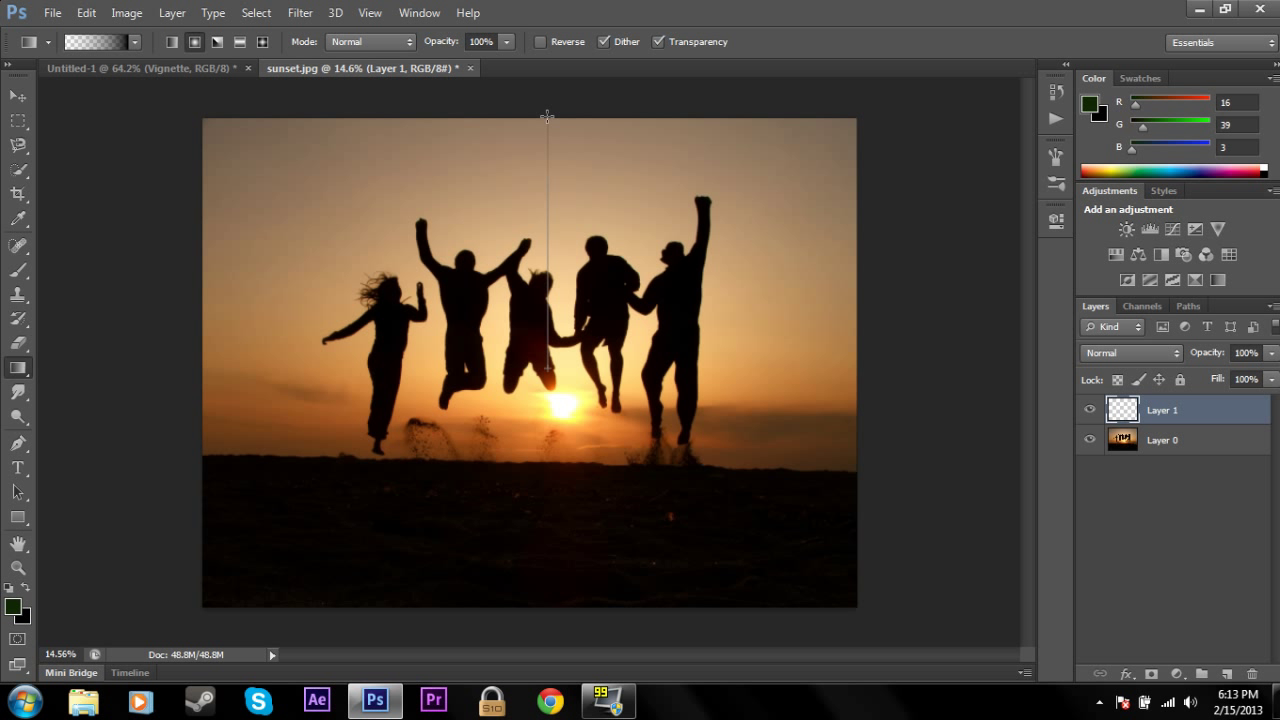
{"action": "left_click_drag", "start_coordinate": [547, 117], "coordinate": [547, 117]}
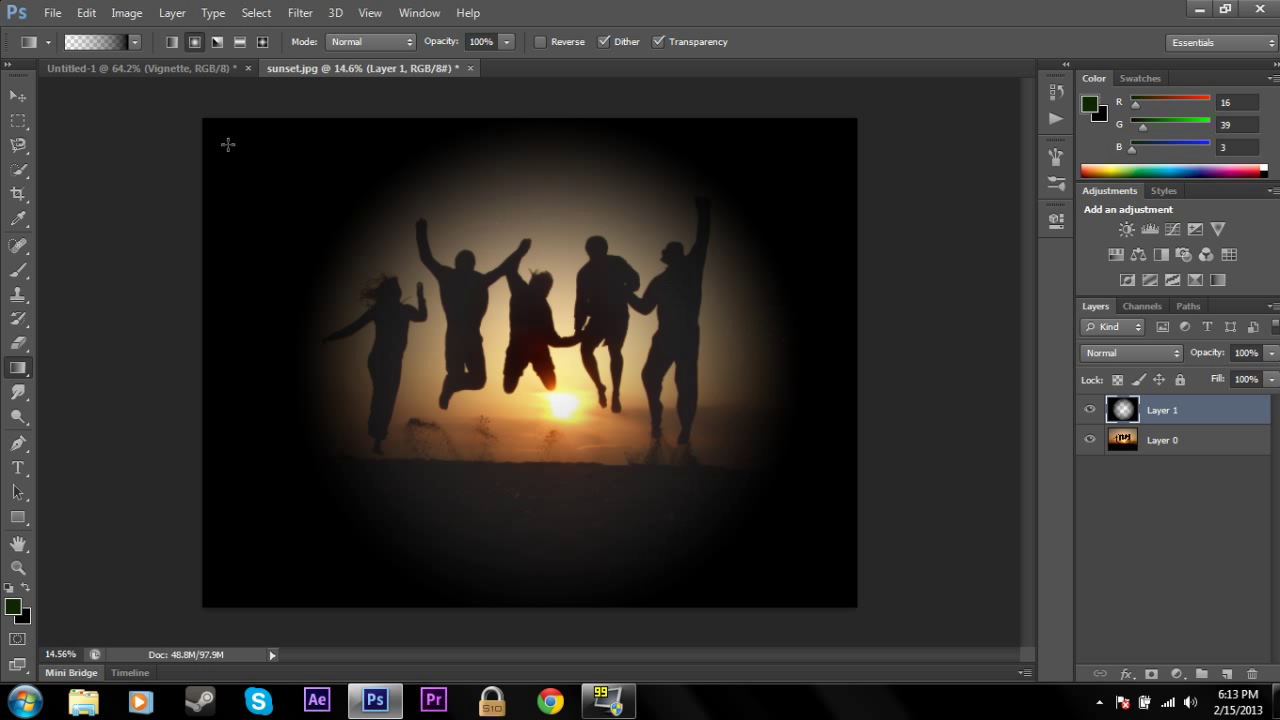
Nudge the vignette layer into place and try lowering its opacity to about 74%
{"action": "left_click", "coordinate": [18, 95]}
{"action": "left_click_drag", "start_coordinate": [612, 338], "coordinate": [636, 321]}
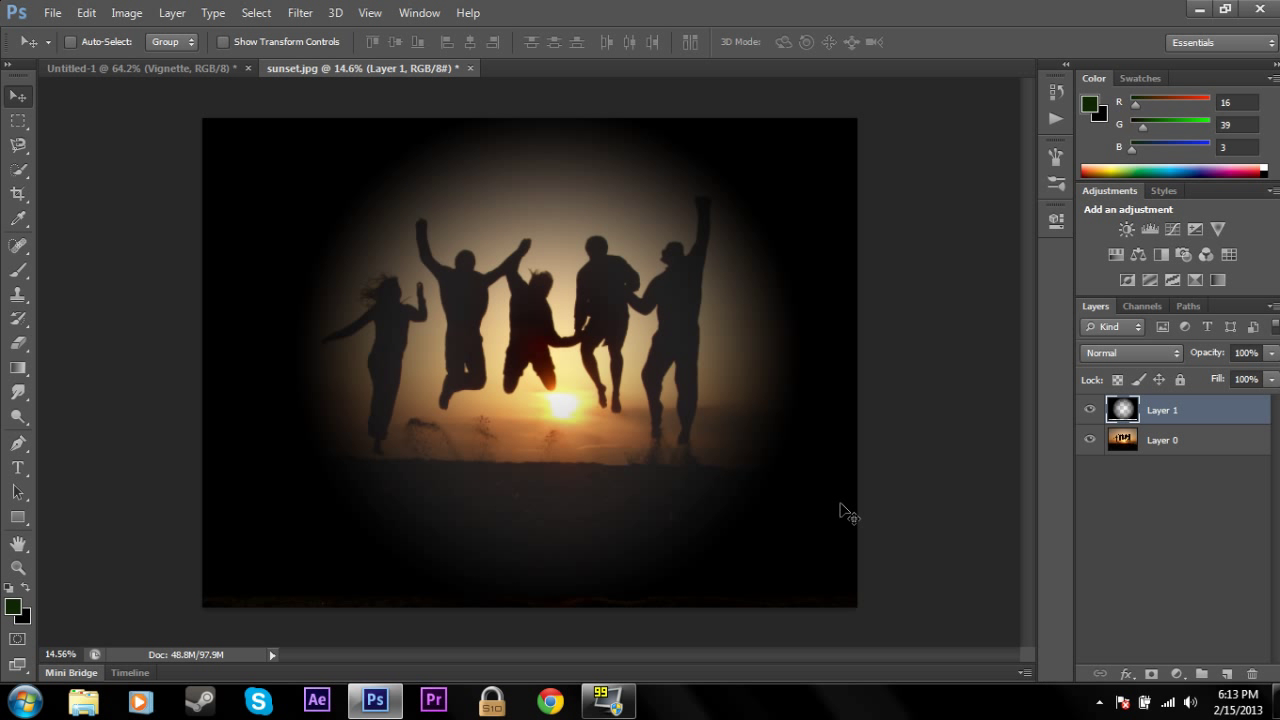
{"action": "left_click_drag", "start_coordinate": [803, 480], "coordinate": [798, 482]}
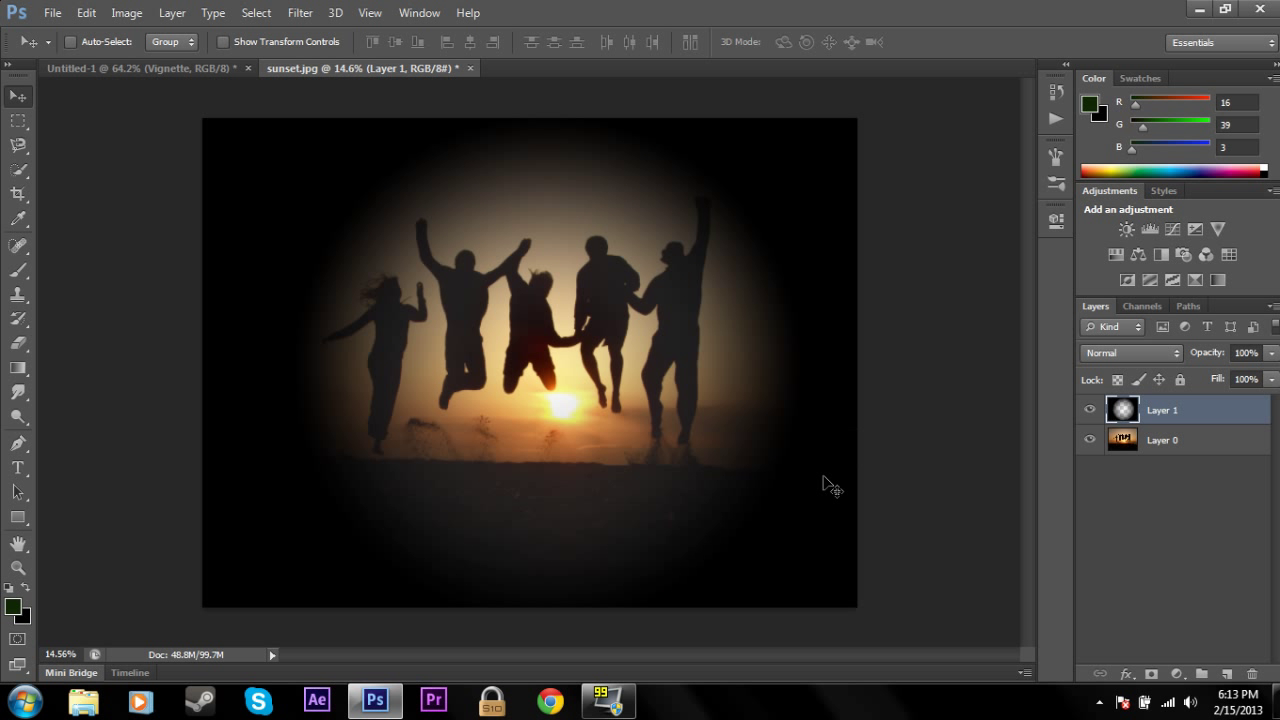
{"action": "left_click", "coordinate": [1271, 353]}
{"action": "left_click_drag", "start_coordinate": [1267, 373], "coordinate": [1237, 380]}
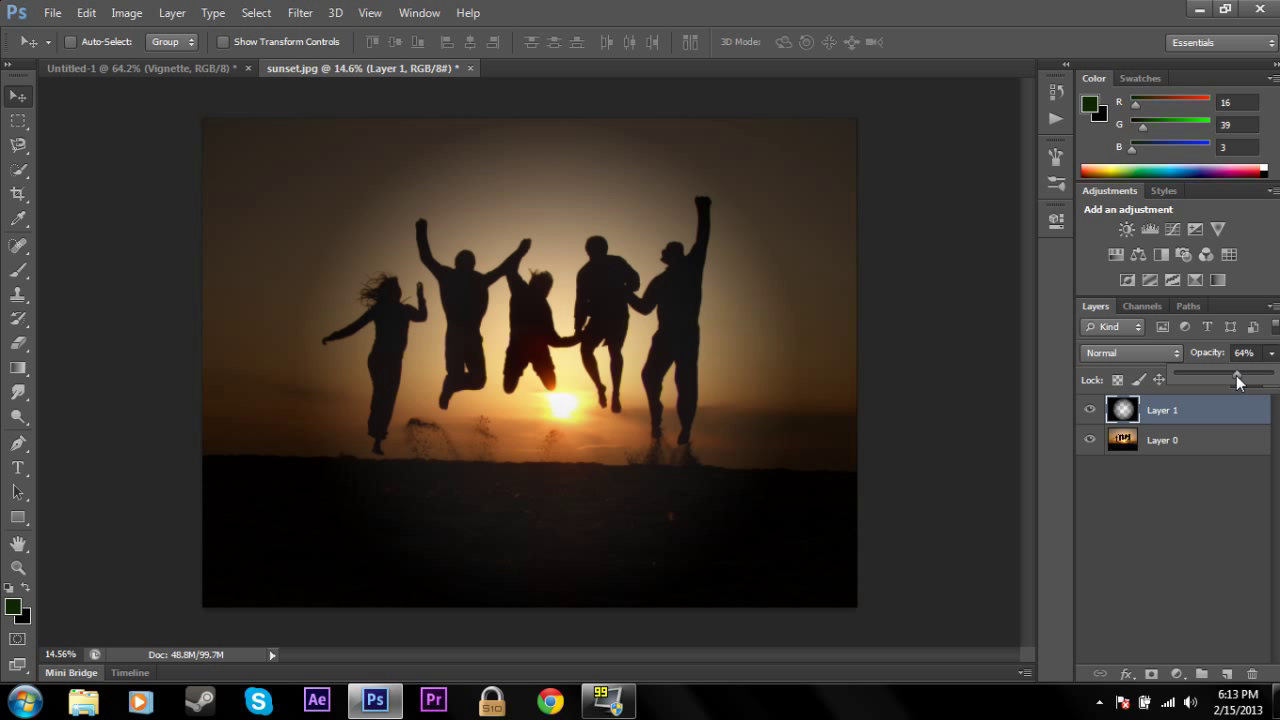
{"action": "mouse_move", "coordinate": [1230, 378]}
{"action": "left_mouse_down"}
{"action": "mouse_move", "coordinate": [1248, 378]}
{"action": "mouse_move", "coordinate": [1221, 377]}
{"action": "left_mouse_up"}
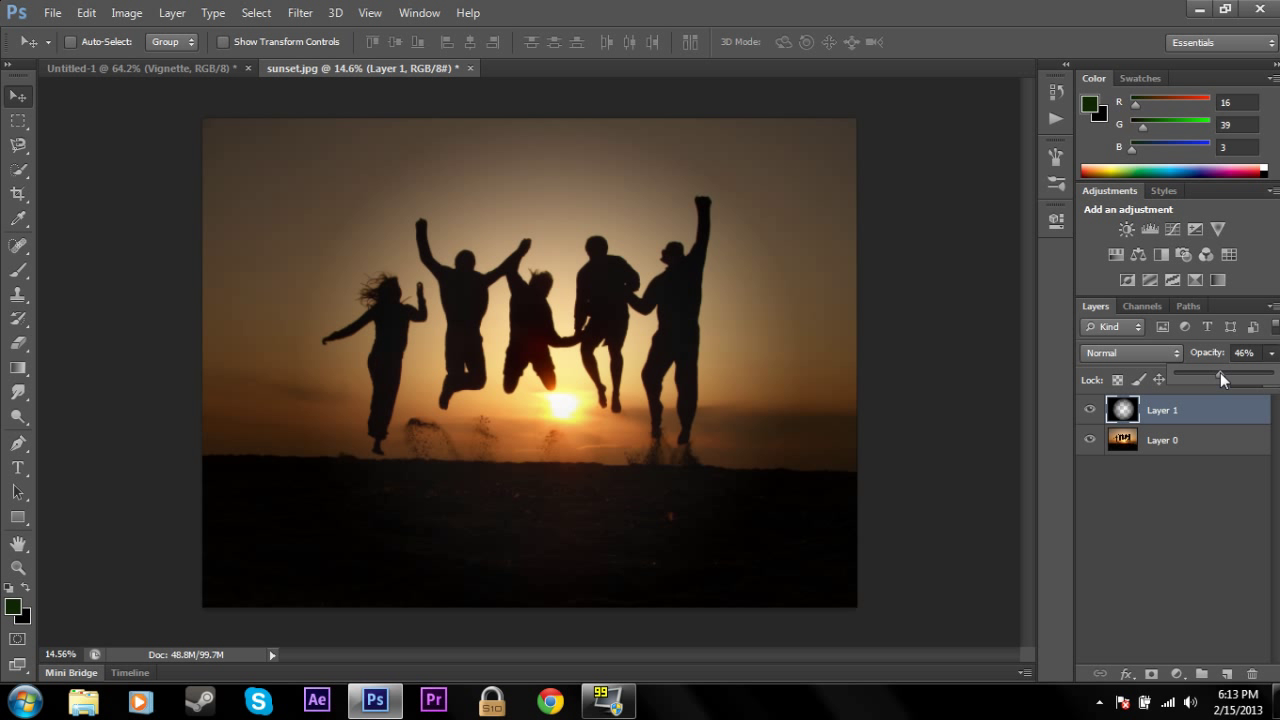
Toggle the vignette layer's visibility to compare the photo with and without it
{"action": "left_click", "coordinate": [1090, 411]}
{"action": "left_click", "coordinate": [1090, 411]}
{"action": "left_click", "coordinate": [1090, 411]}
{"action": "left_click", "coordinate": [1090, 411]}
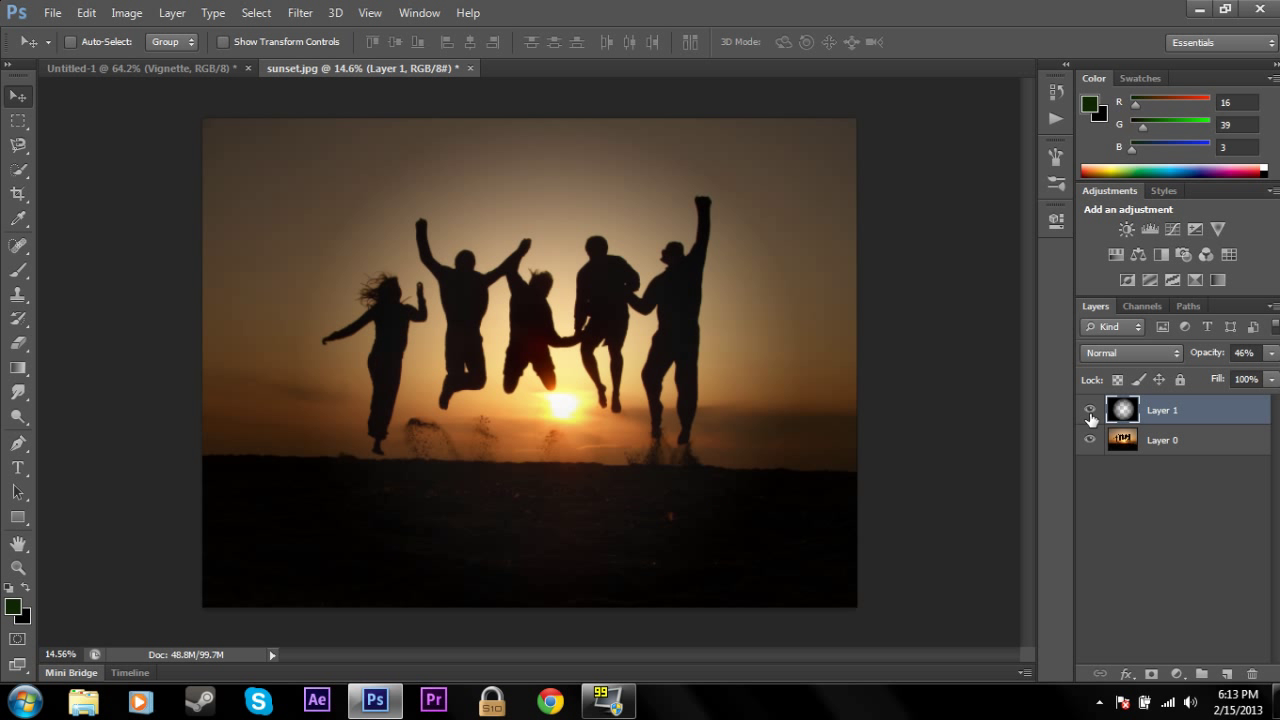
{"action": "left_click", "coordinate": [1090, 411]}
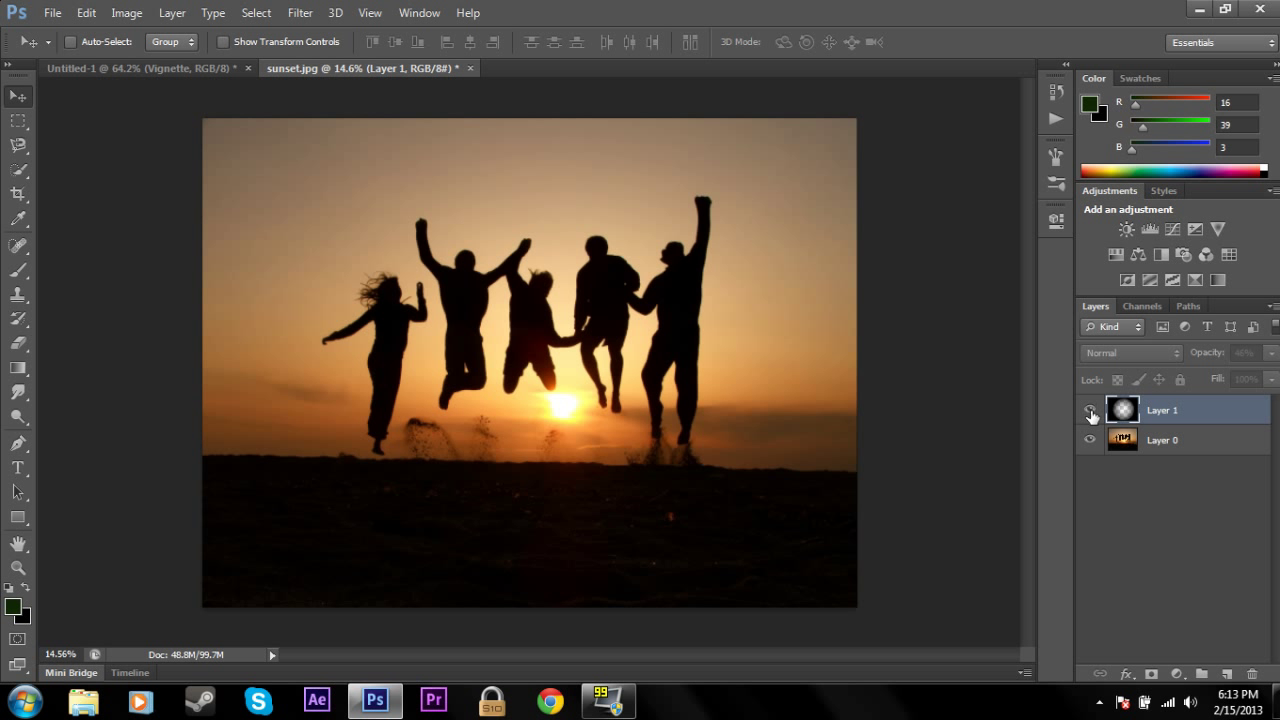
{"action": "left_click", "coordinate": [1090, 411]}
Set Layer 1's opacity to 66%
{"action": "left_click", "coordinate": [1270, 354]}
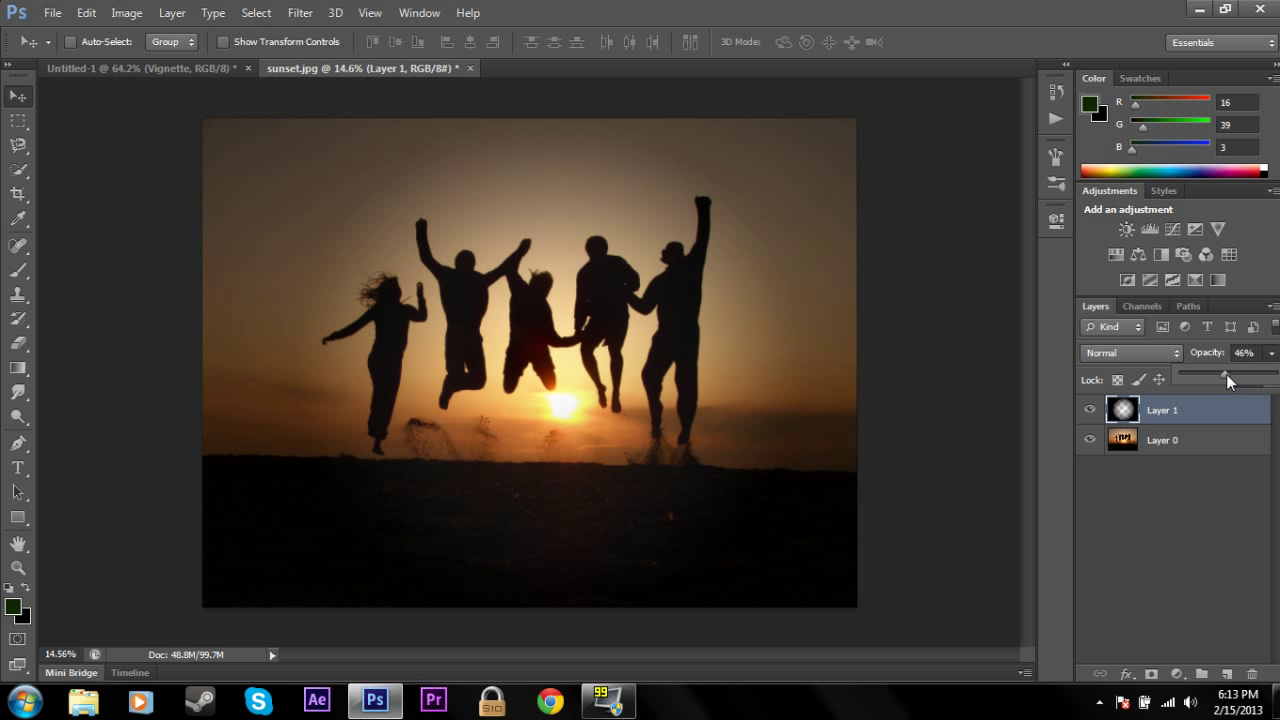
{"action": "left_click_drag", "start_coordinate": [1214, 373], "coordinate": [1279, 373]}
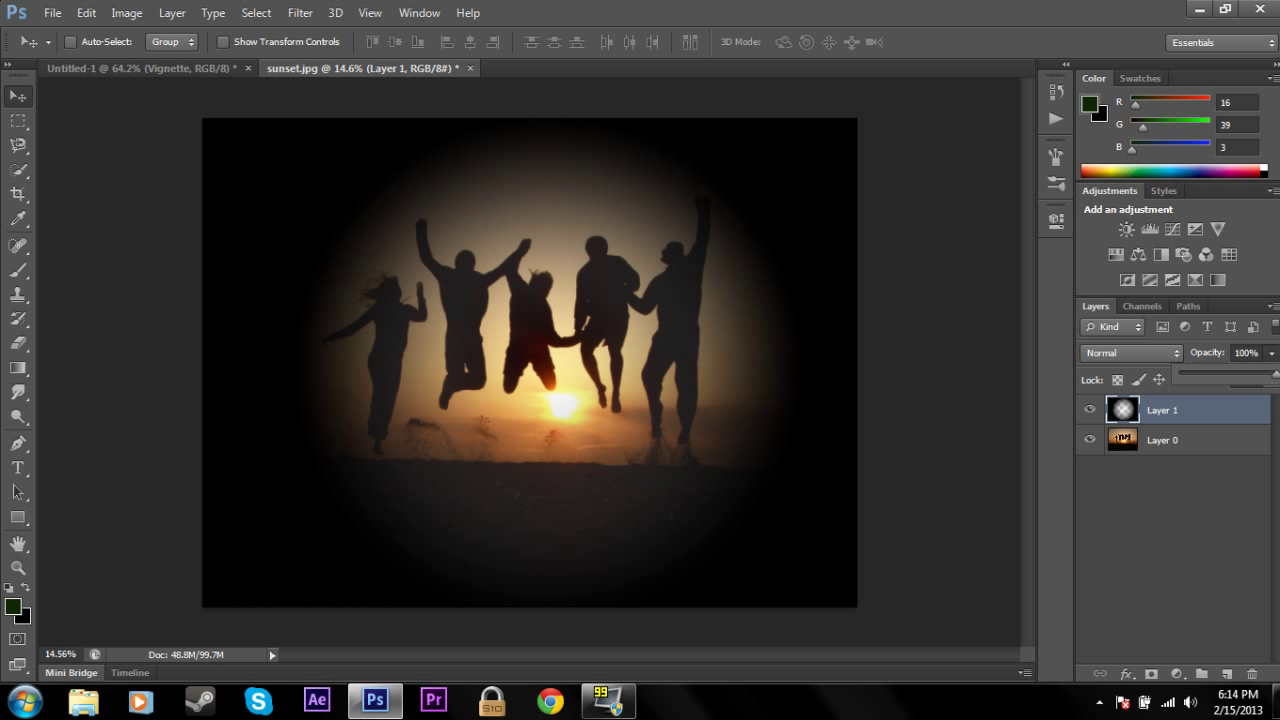
{"action": "left_click_drag", "start_coordinate": [1277, 377], "coordinate": [1243, 373]}
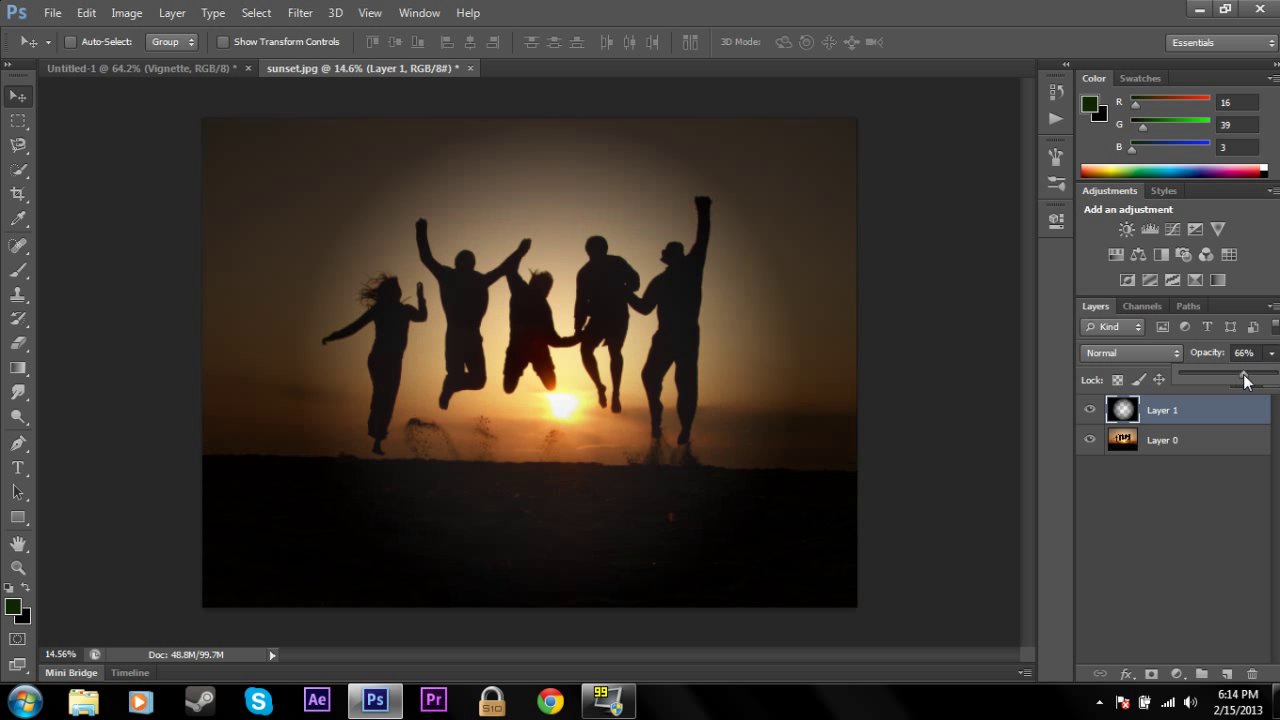
{"action": "left_click", "coordinate": [316, 12]}
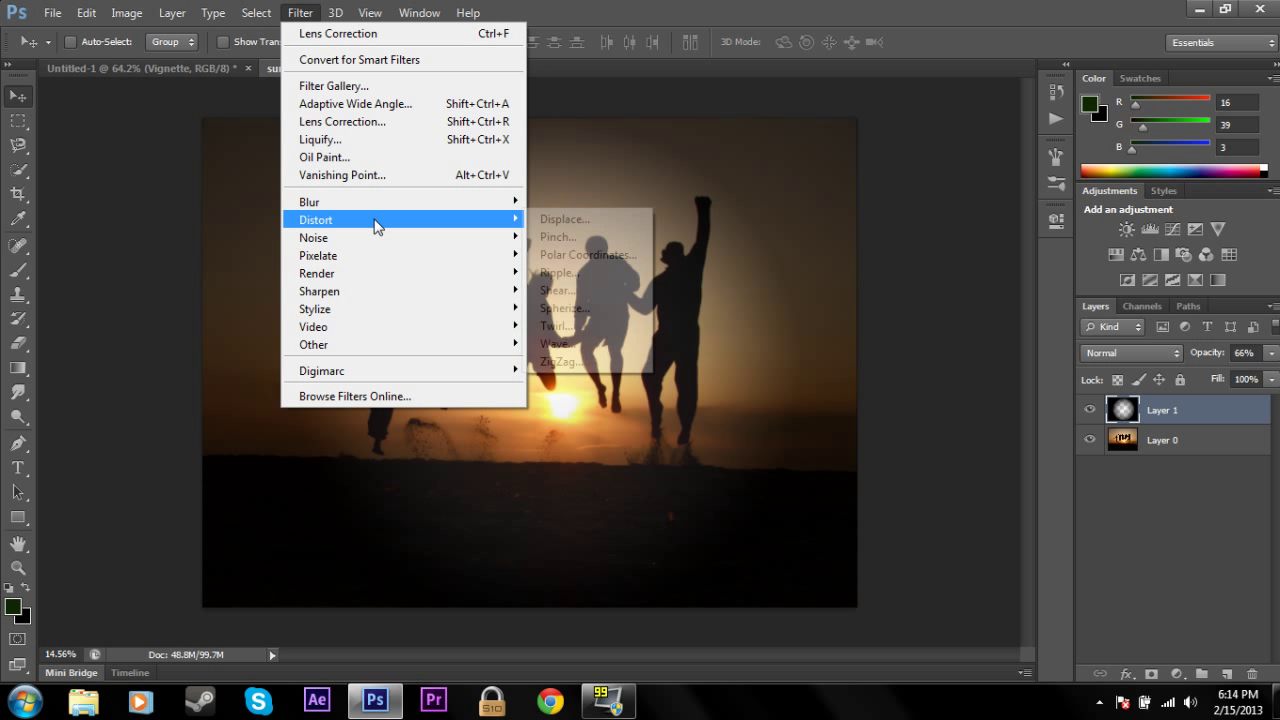
Apply a 475.8-pixel Gaussian Blur to the vignette, then hide and delete Layer 1
{"action": "mouse_move", "coordinate": [378, 207]}
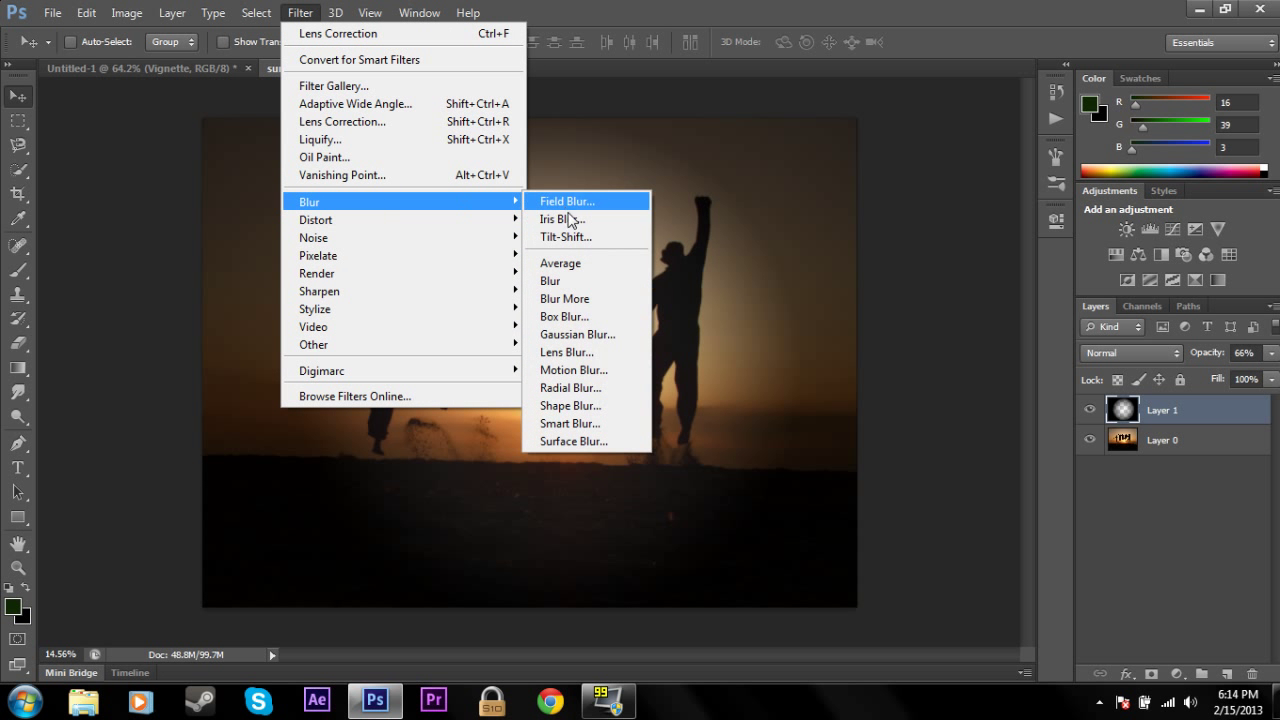
{"action": "left_click", "coordinate": [585, 332]}
{"action": "left_click_drag", "start_coordinate": [954, 421], "coordinate": [961, 422]}
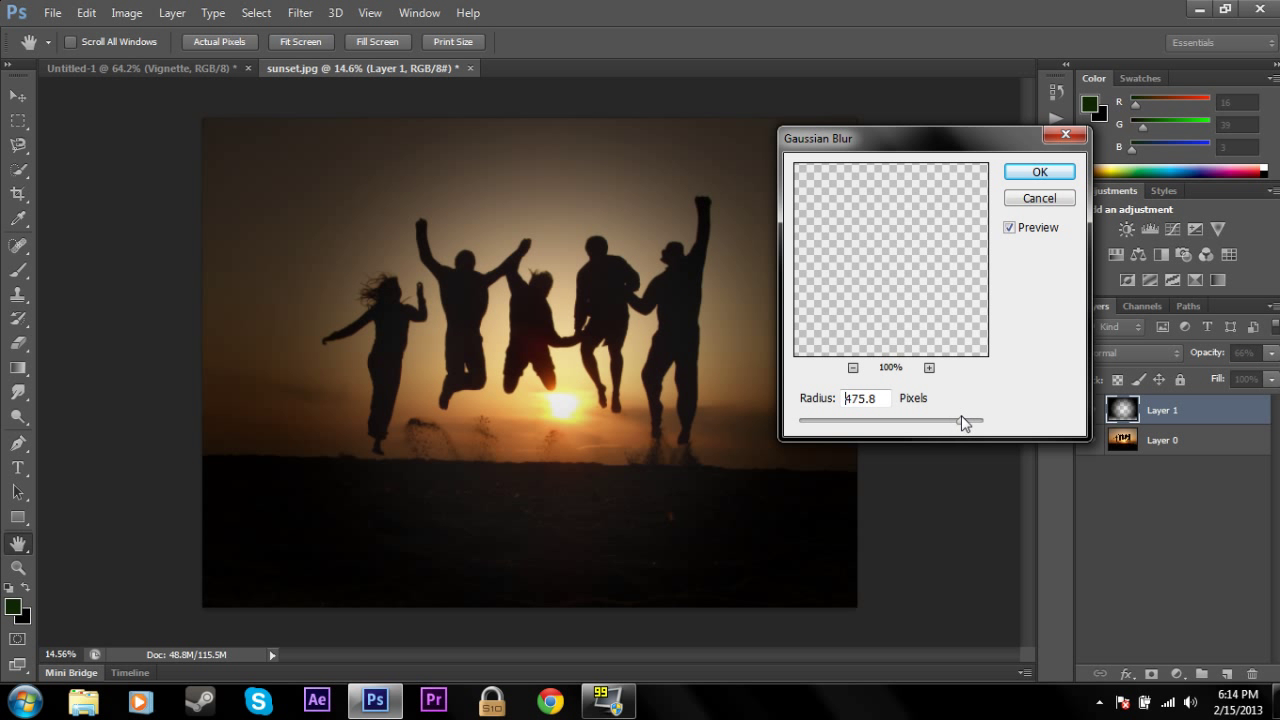
{"action": "left_click", "coordinate": [1041, 175]}
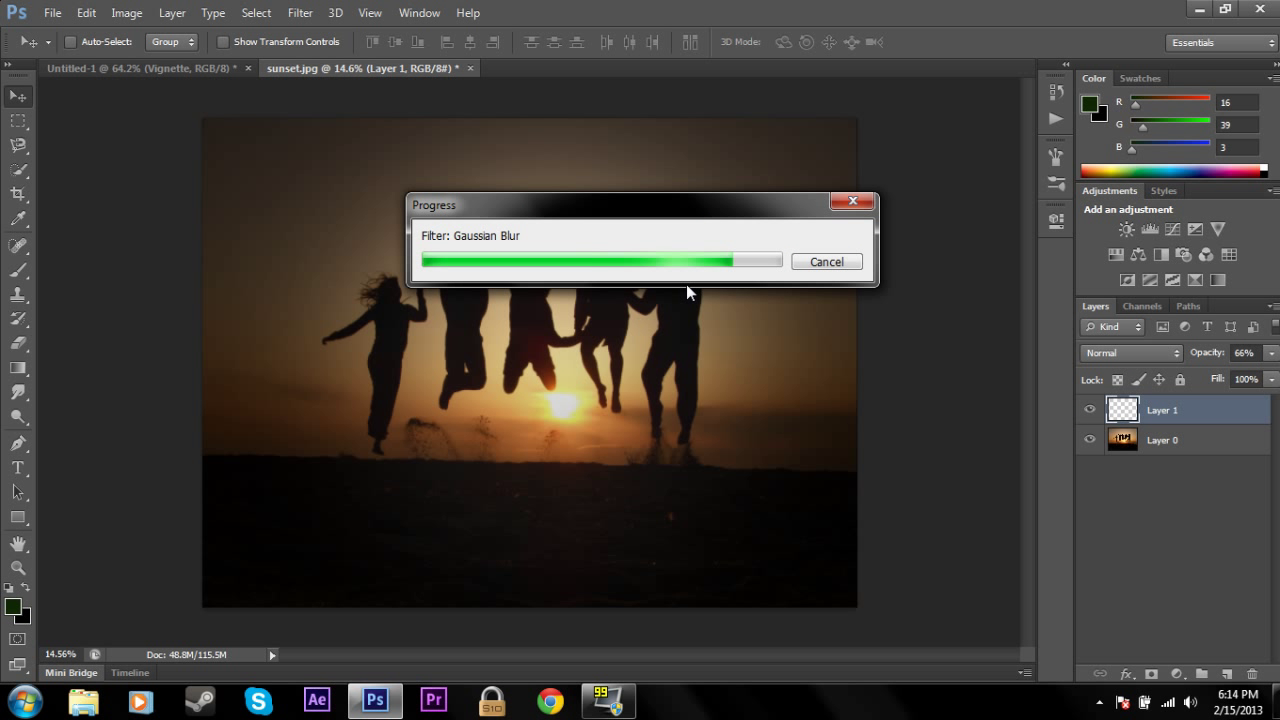
{"action": "left_click", "coordinate": [1090, 411]}
{"action": "left_click_drag", "start_coordinate": [1164, 410], "coordinate": [1253, 674]}
Apply Lens Correction to Layer 0 with Vignette Amount -100 and Midpoint +2
{"action": "left_click", "coordinate": [1192, 477]}
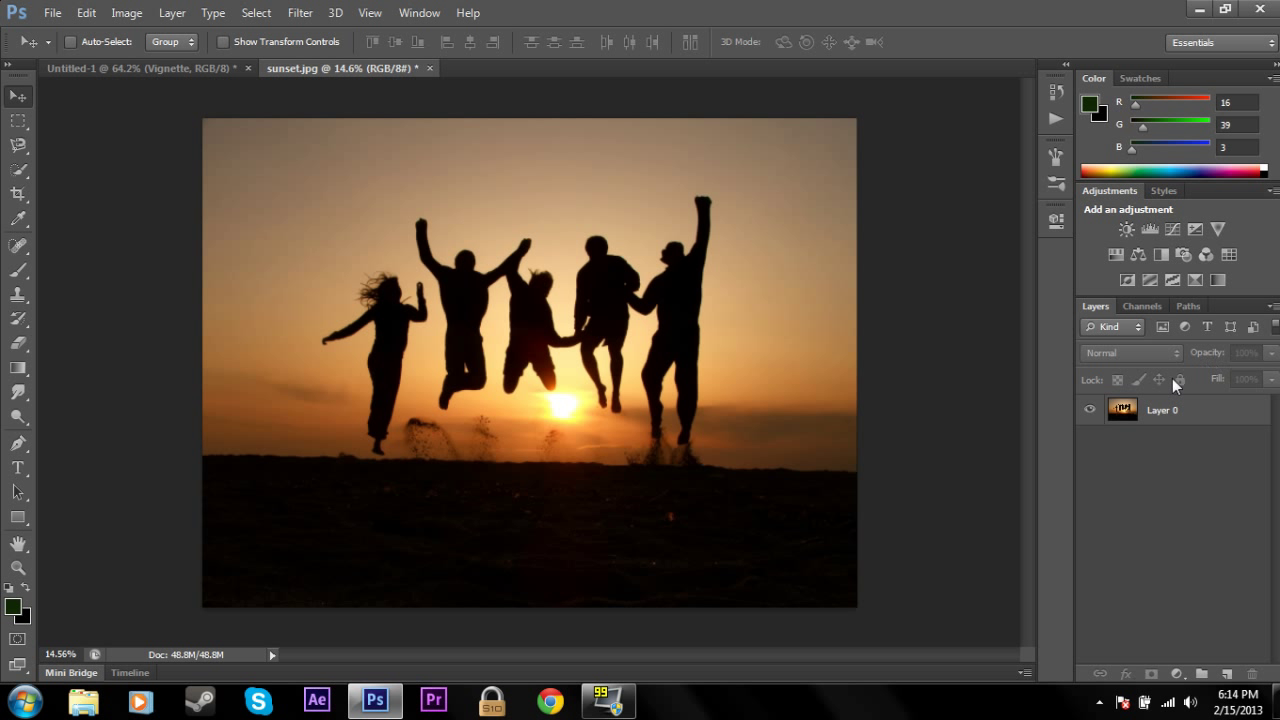
{"action": "left_click", "coordinate": [1158, 418]}
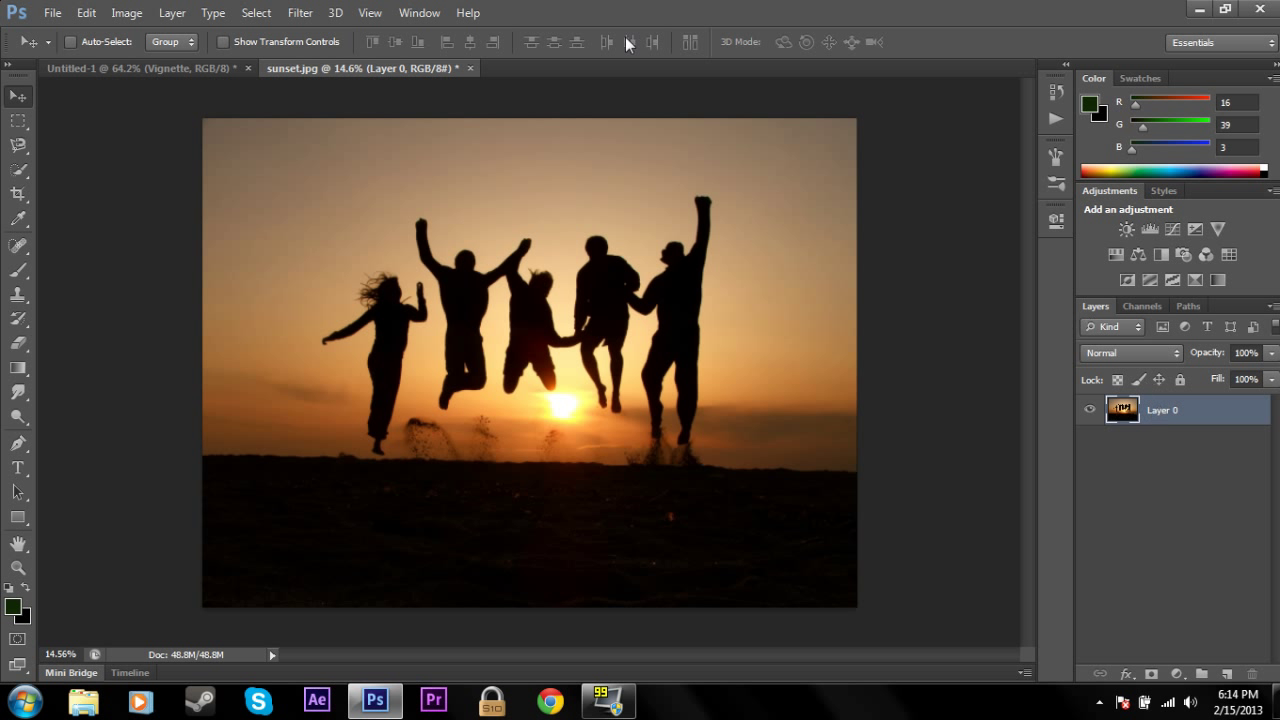
{"action": "left_click", "coordinate": [300, 13]}
{"action": "left_click", "coordinate": [342, 122]}
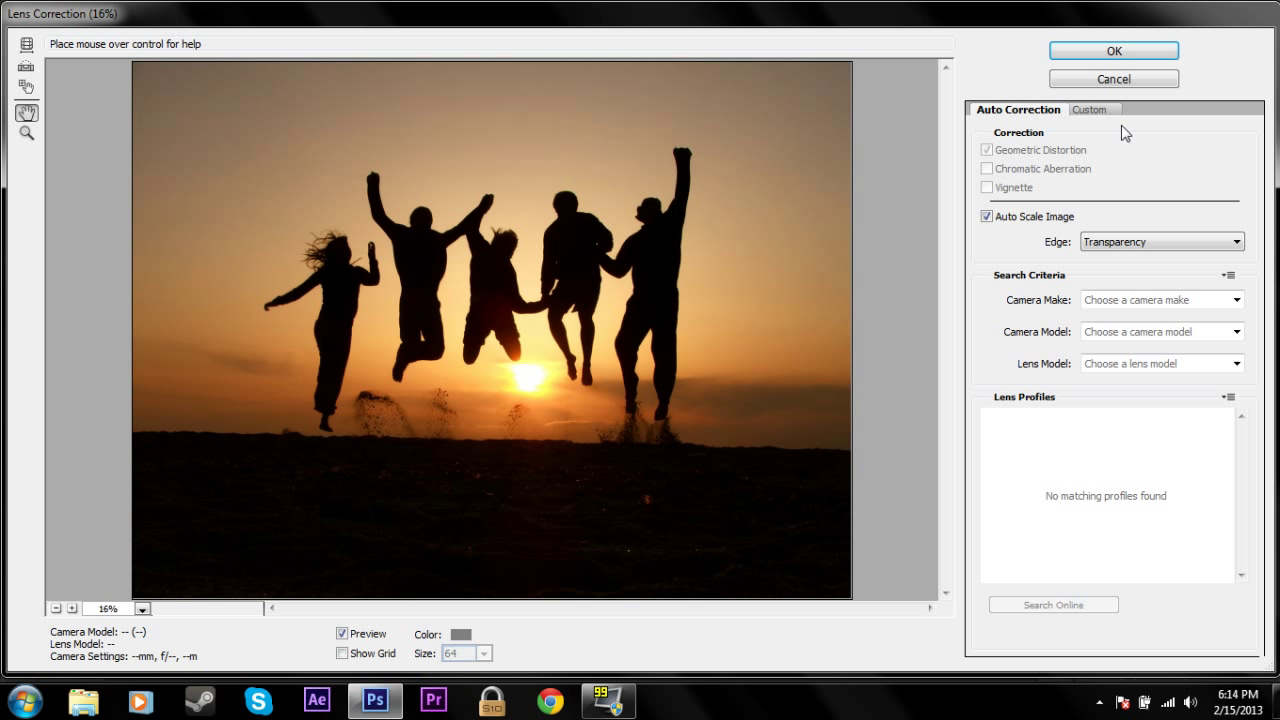
{"action": "left_click", "coordinate": [1099, 111]}
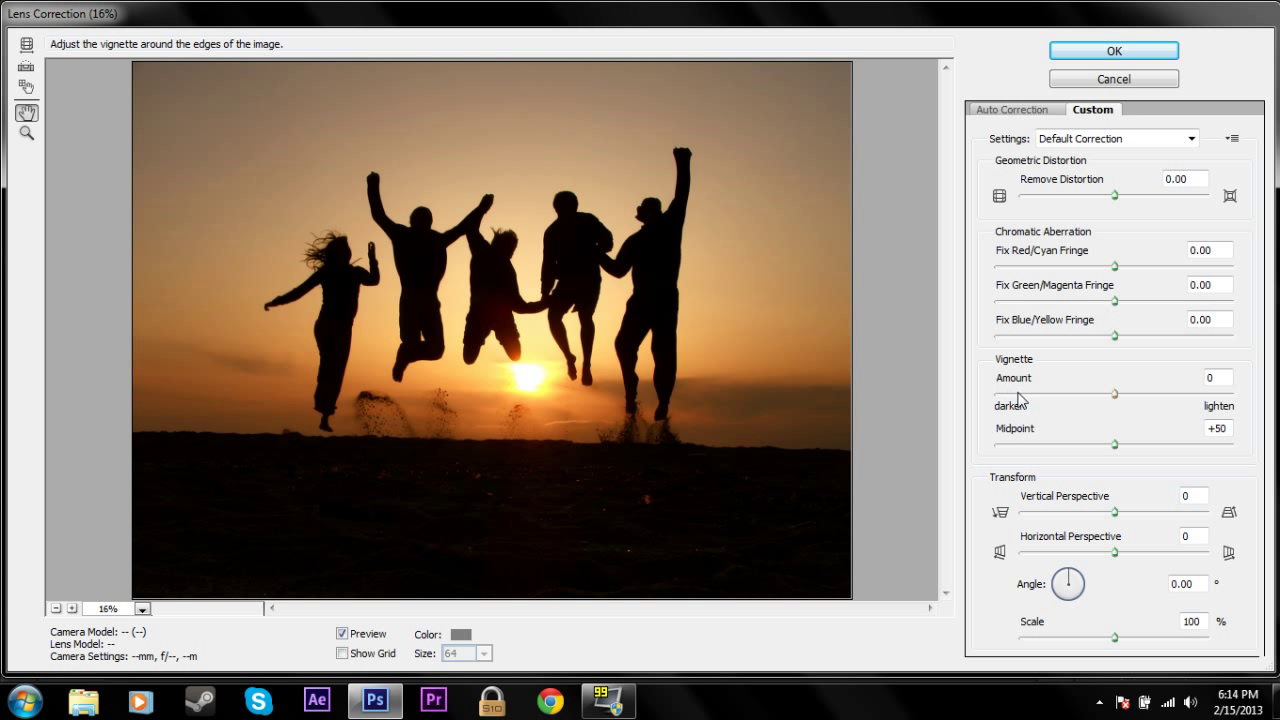
{"action": "left_click_drag", "start_coordinate": [1113, 395], "coordinate": [988, 397]}
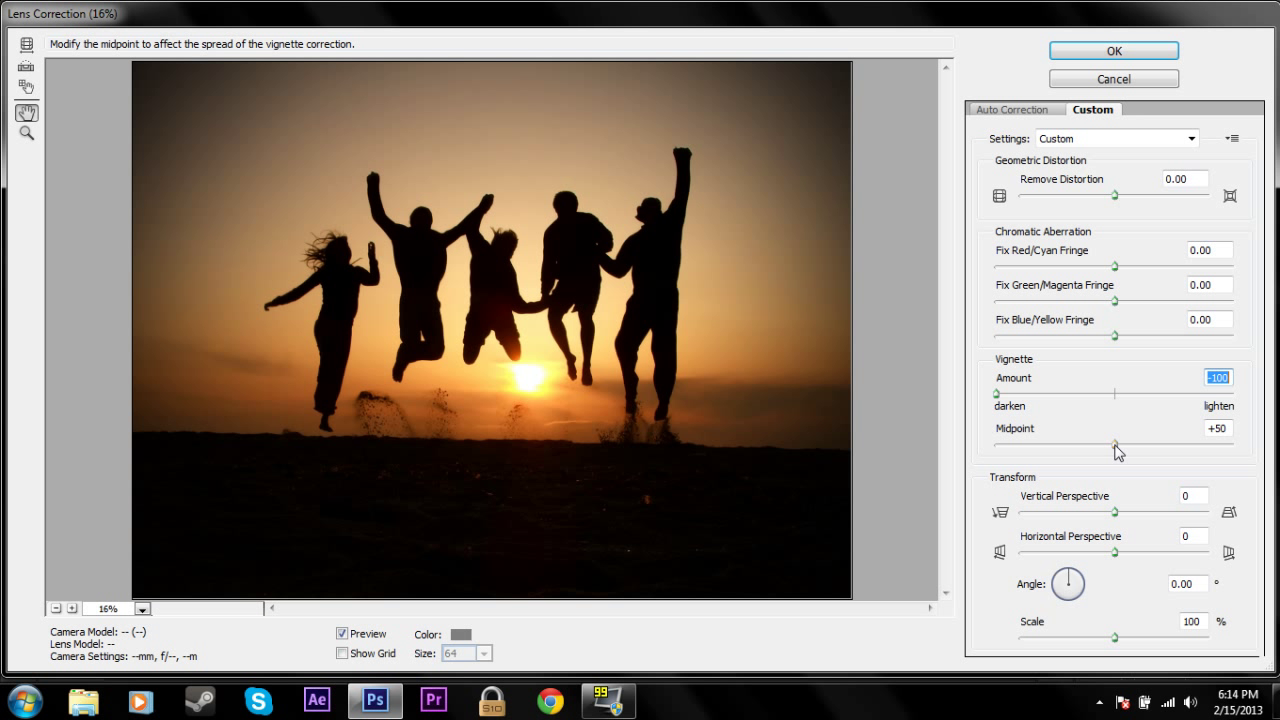
{"action": "left_click_drag", "start_coordinate": [1116, 446], "coordinate": [1001, 449]}
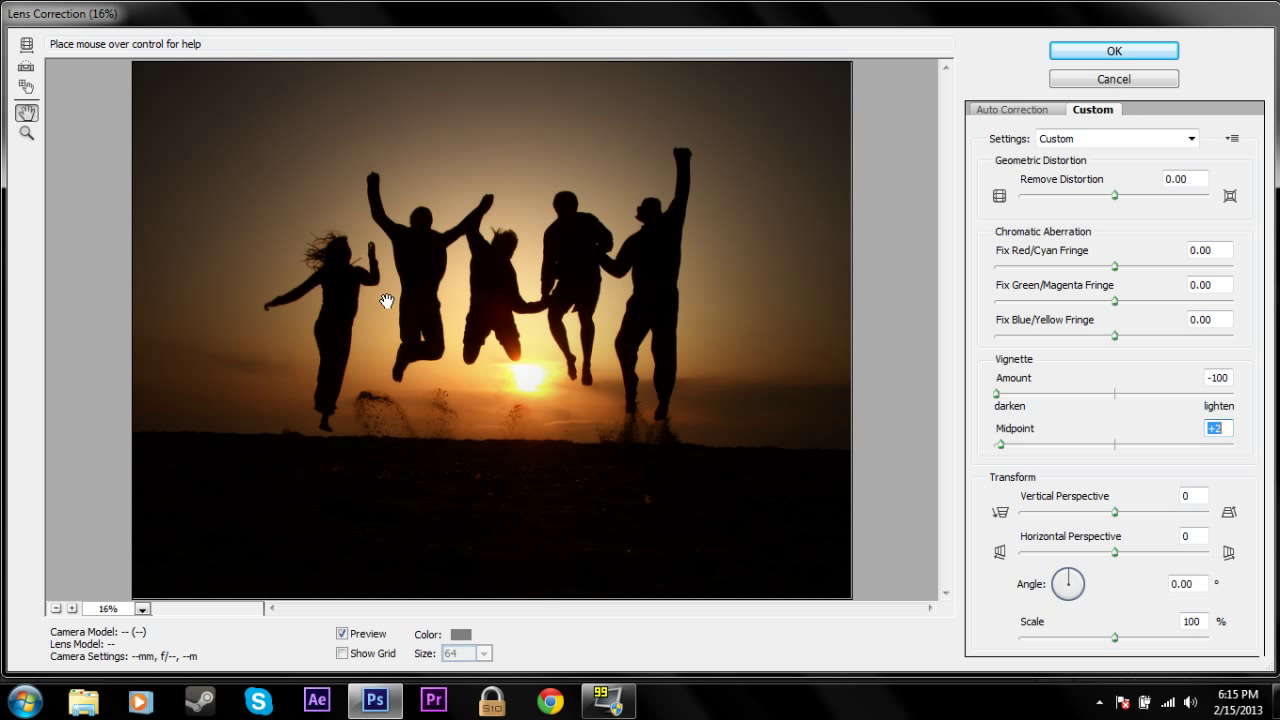
{"action": "left_click", "coordinate": [1100, 50]}
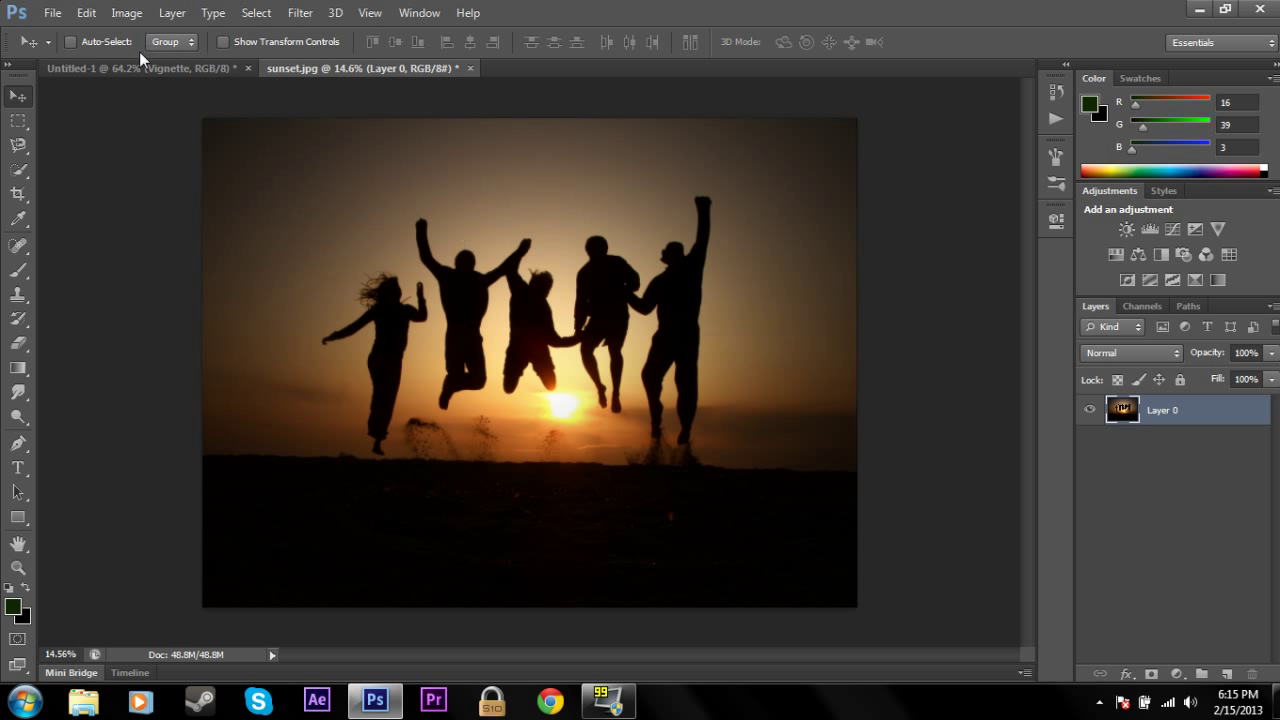
Apply a Curves adjustment to Layer 0 with a point at input 177, output 112
{"action": "left_click", "coordinate": [123, 12]}
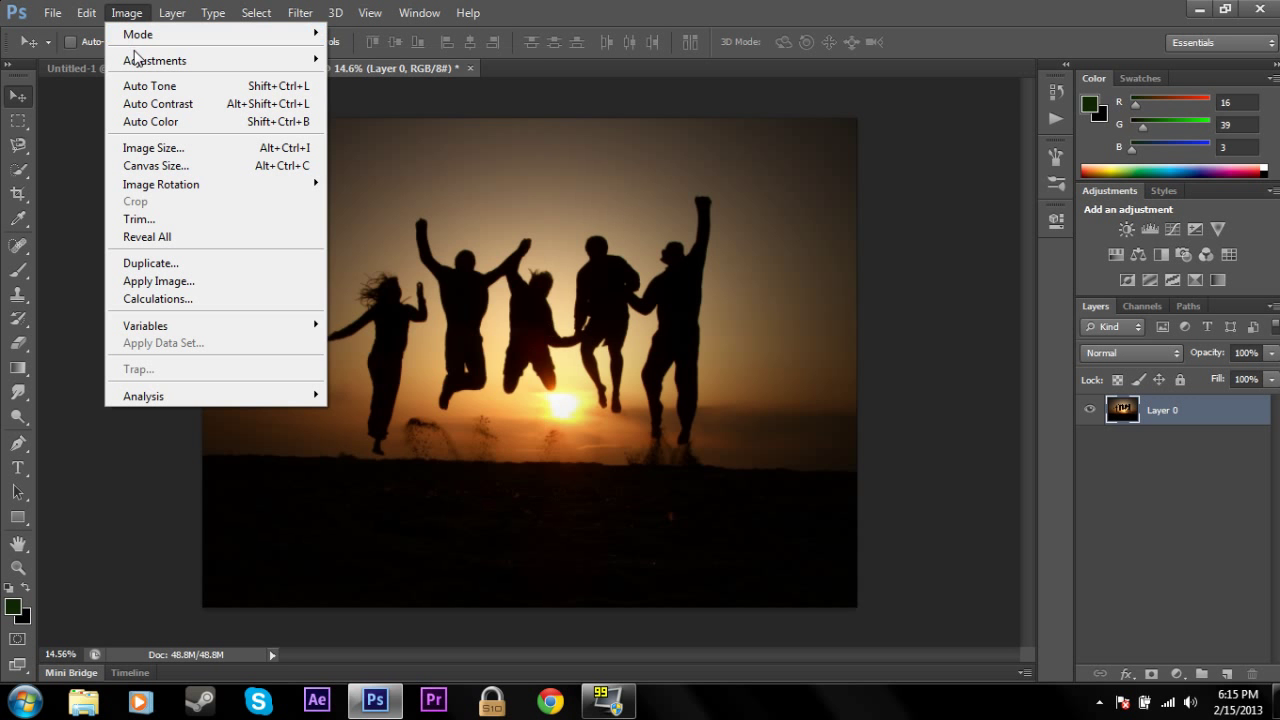
{"action": "mouse_move", "coordinate": [135, 60]}
{"action": "left_click", "coordinate": [375, 96]}
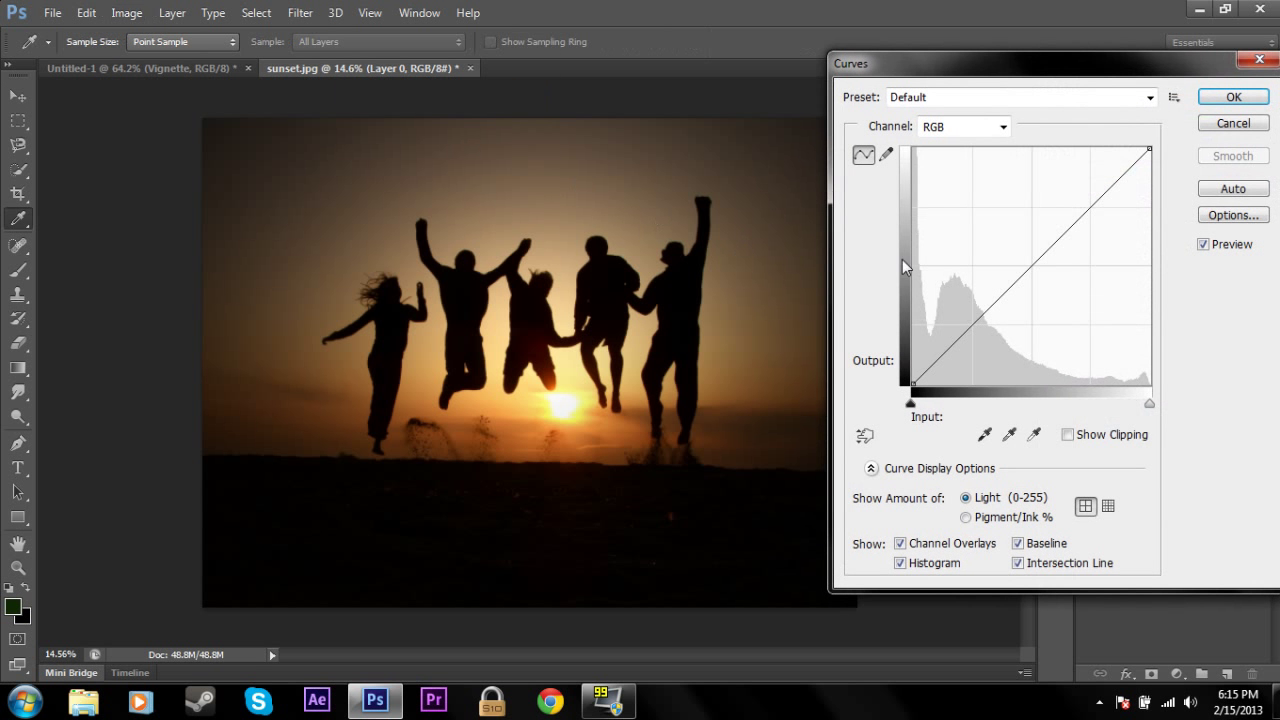
{"action": "left_click_drag", "start_coordinate": [1021, 256], "coordinate": [1077, 281]}
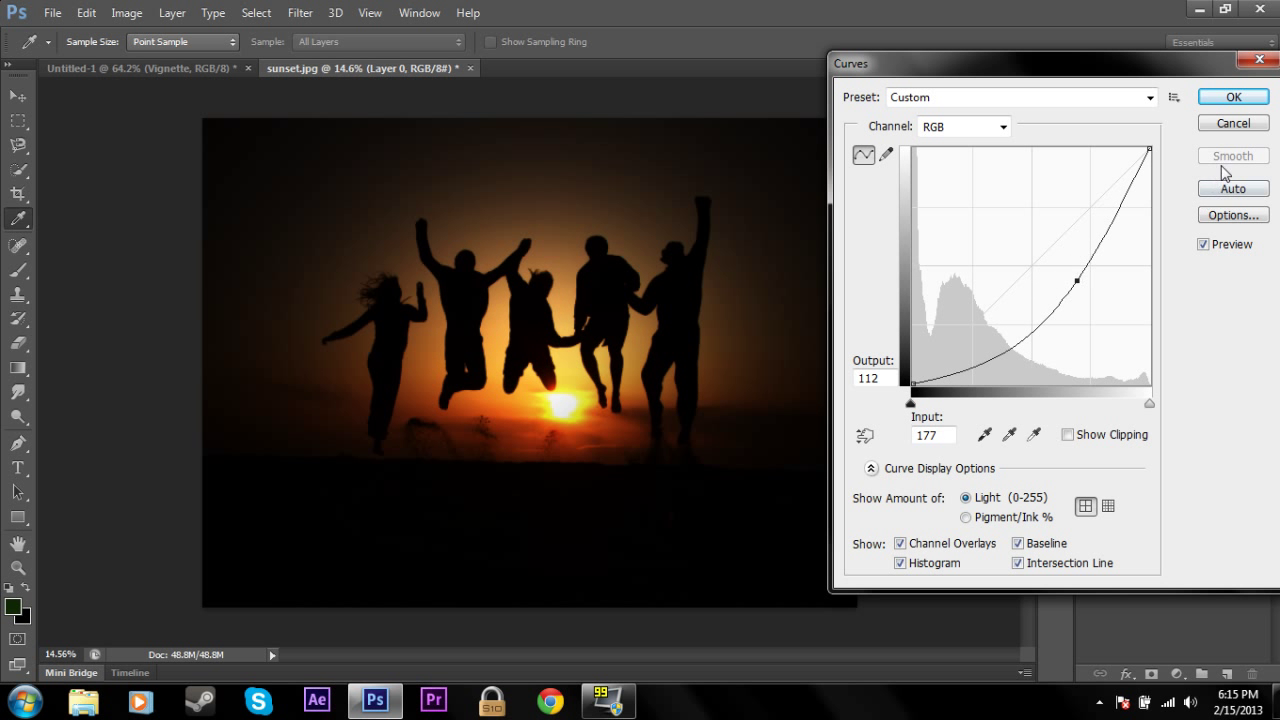
{"action": "left_click", "coordinate": [1234, 96]}
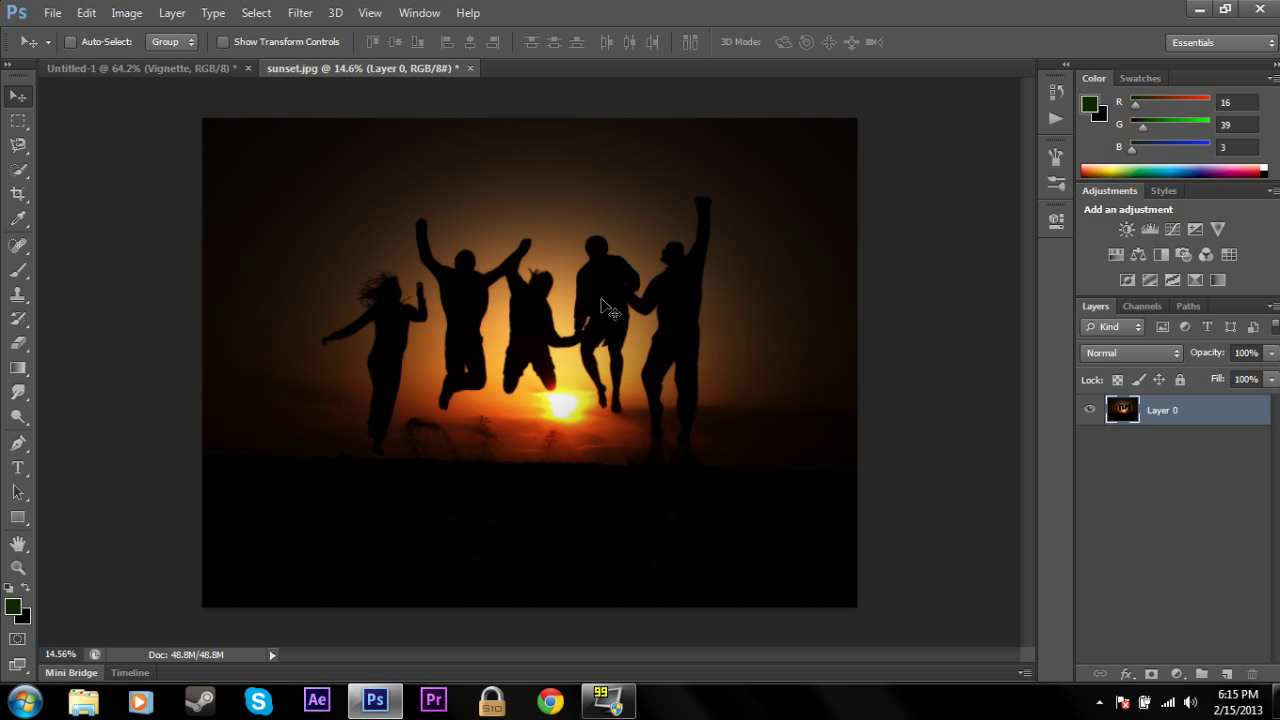
Switch to the Untitled-1 document and inspect the canvas and the Vignette layer's effects list
{"action": "left_click", "coordinate": [194, 66]}
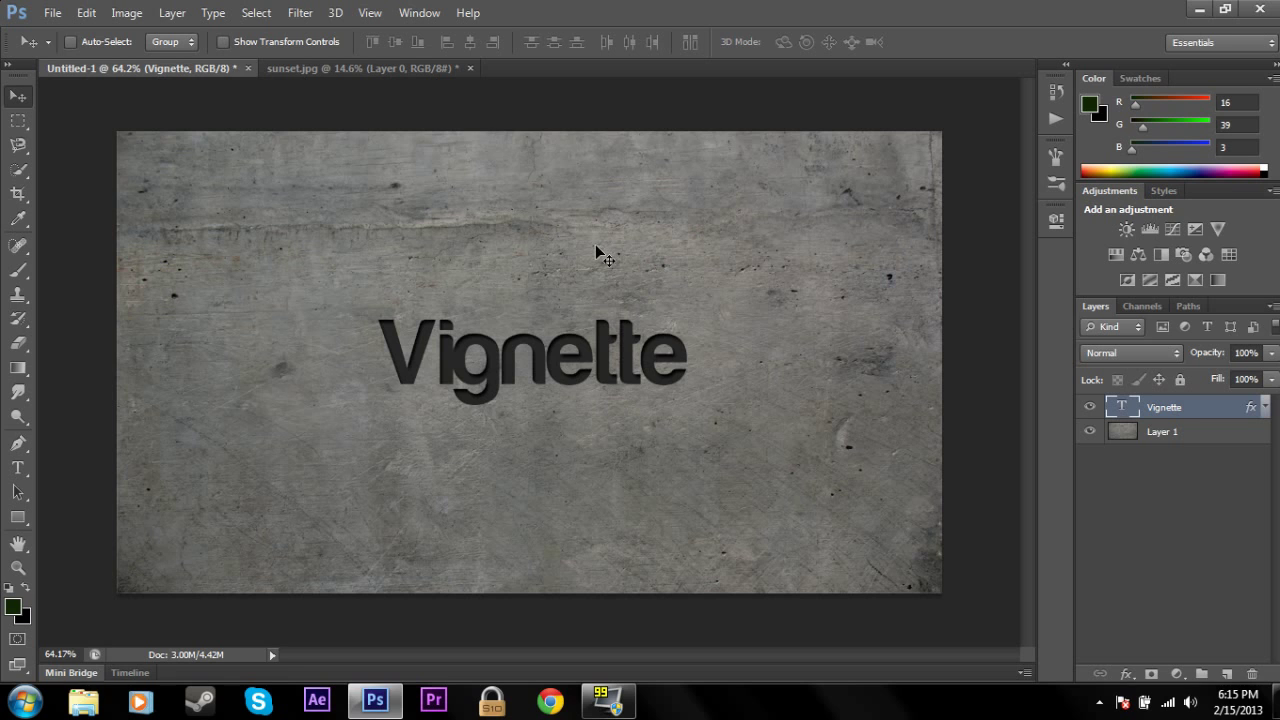
{"action": "left_click", "coordinate": [18, 567]}
{"action": "left_click_drag", "start_coordinate": [430, 342], "coordinate": [496, 318]}
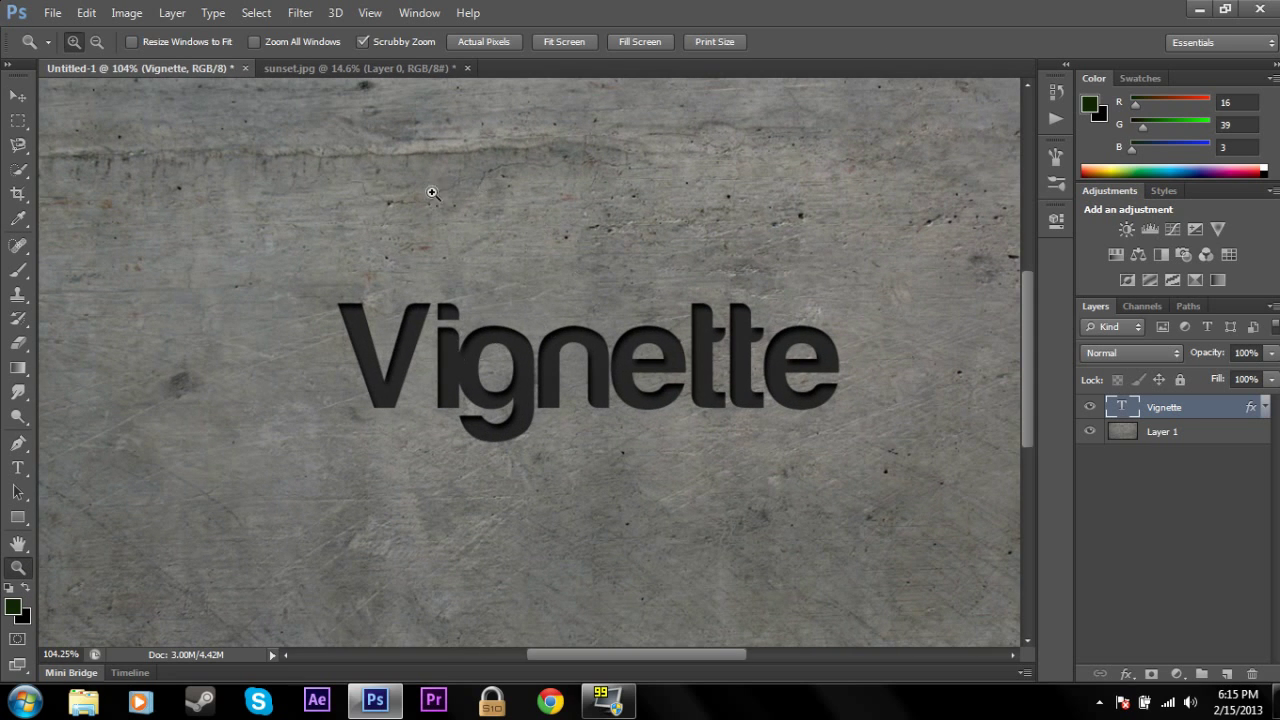
{"action": "left_click_drag", "start_coordinate": [556, 377], "coordinate": [486, 289]}
{"action": "left_click_drag", "start_coordinate": [451, 371], "coordinate": [505, 370]}
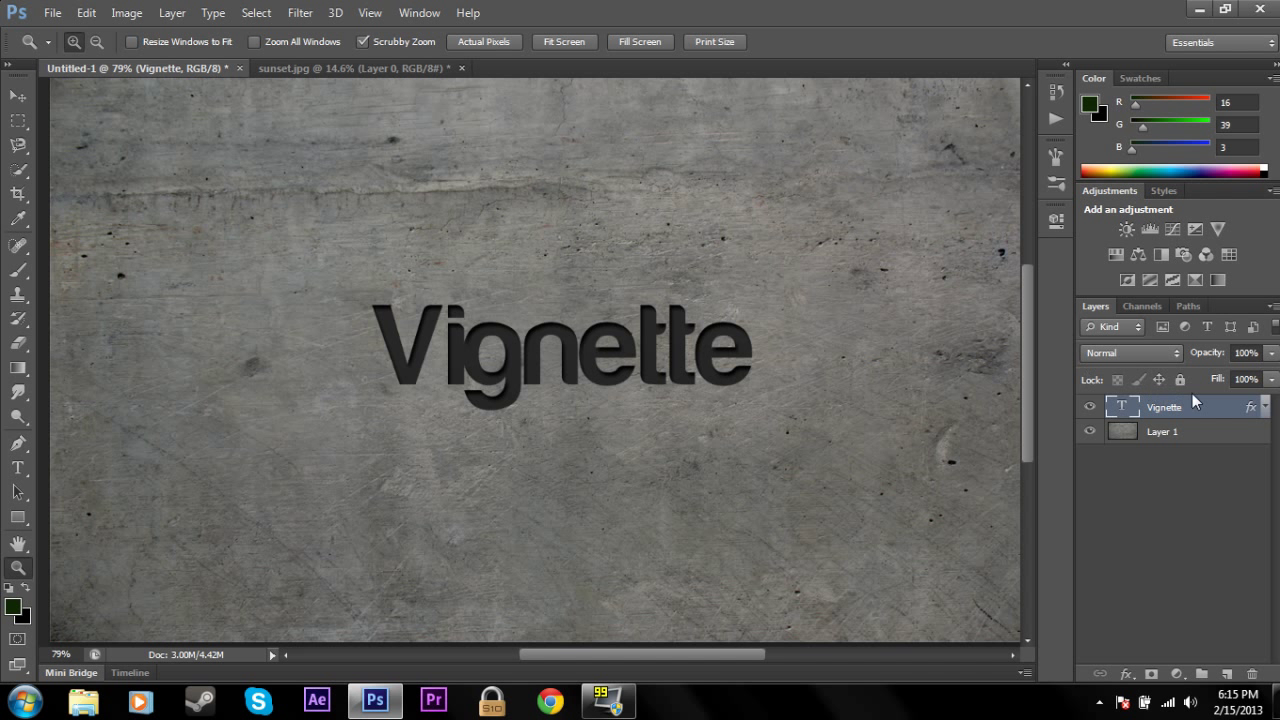
{"action": "left_click", "coordinate": [1265, 407]}
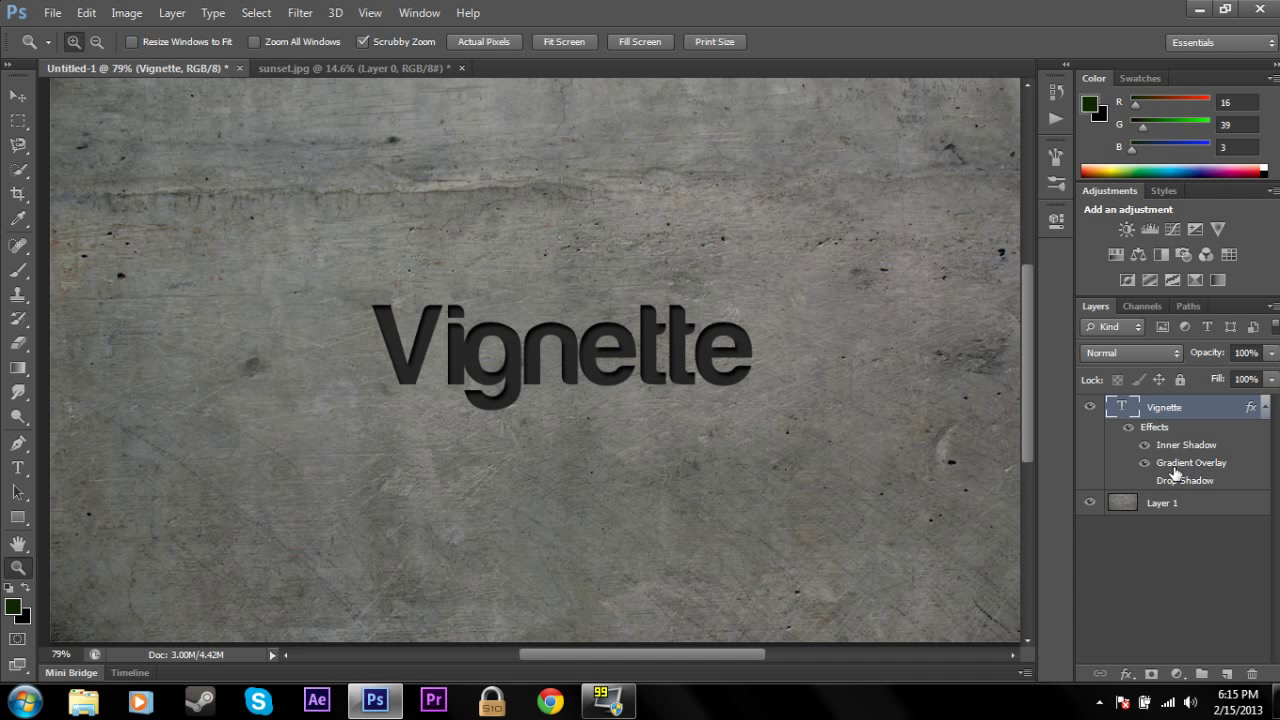
{"action": "left_click", "coordinate": [1265, 412]}
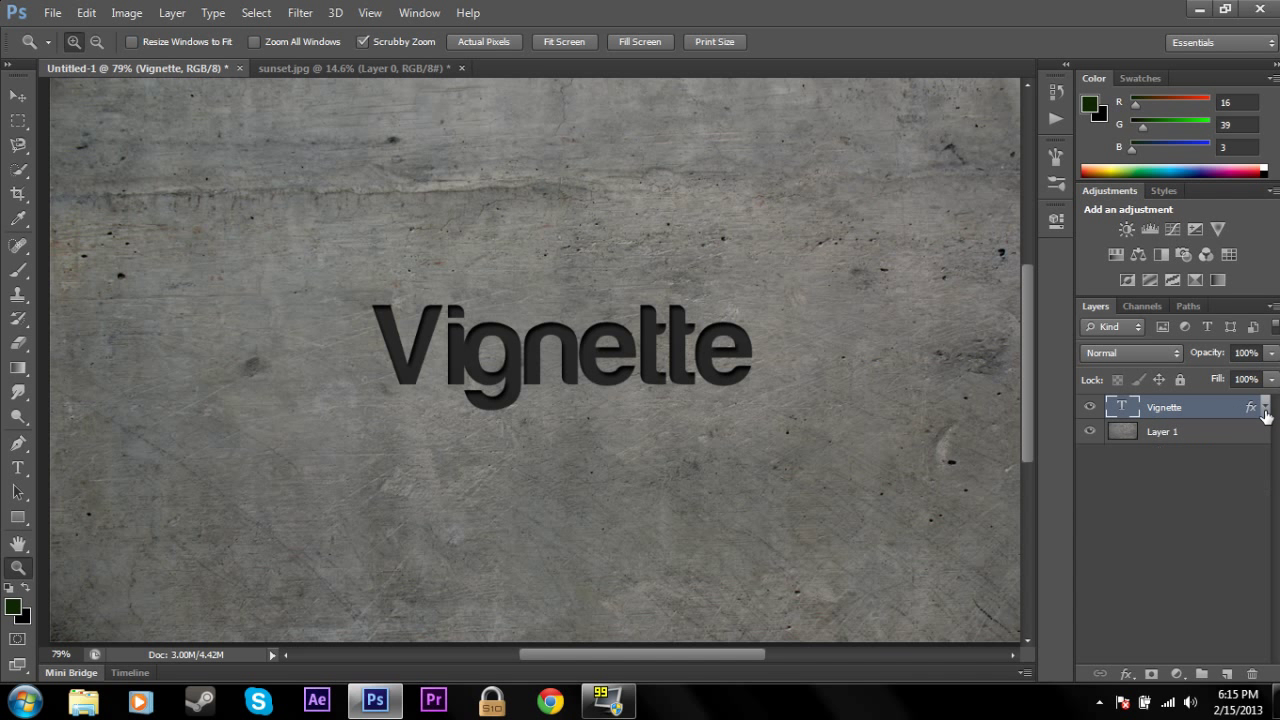
{"action": "left_click_drag", "start_coordinate": [770, 375], "coordinate": [371, 283]}
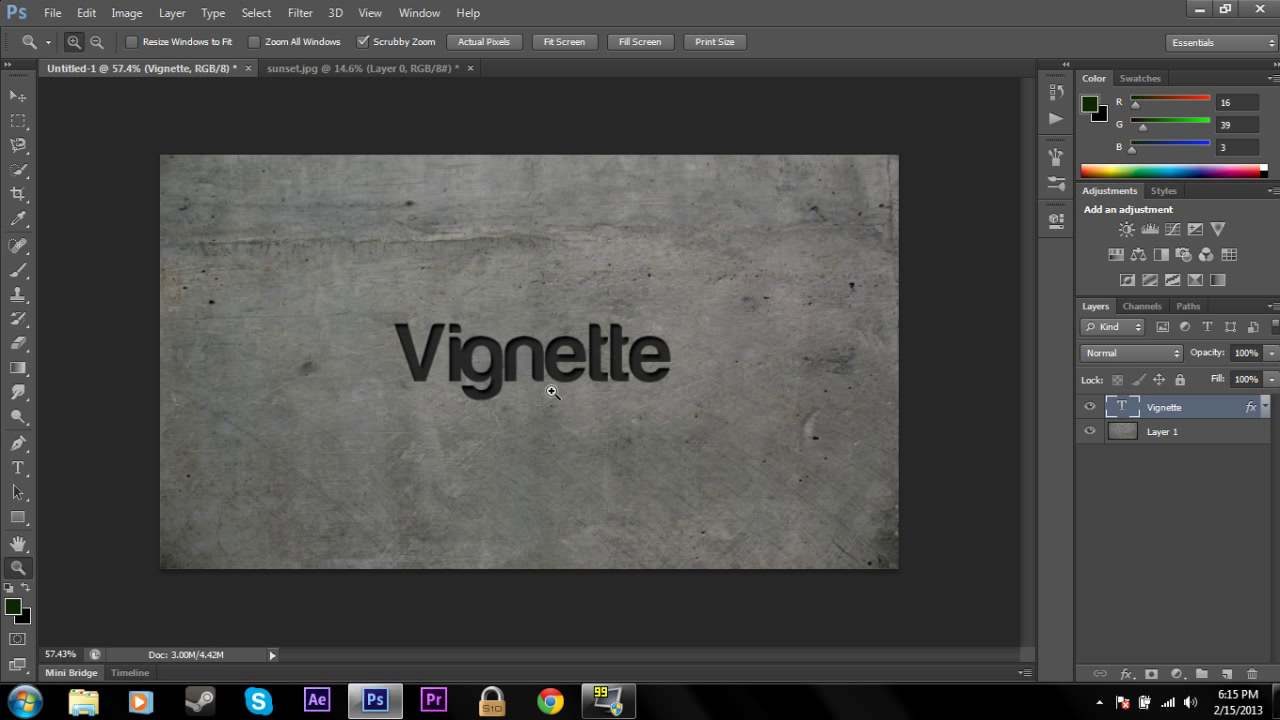
{"action": "left_click", "coordinate": [591, 367]}
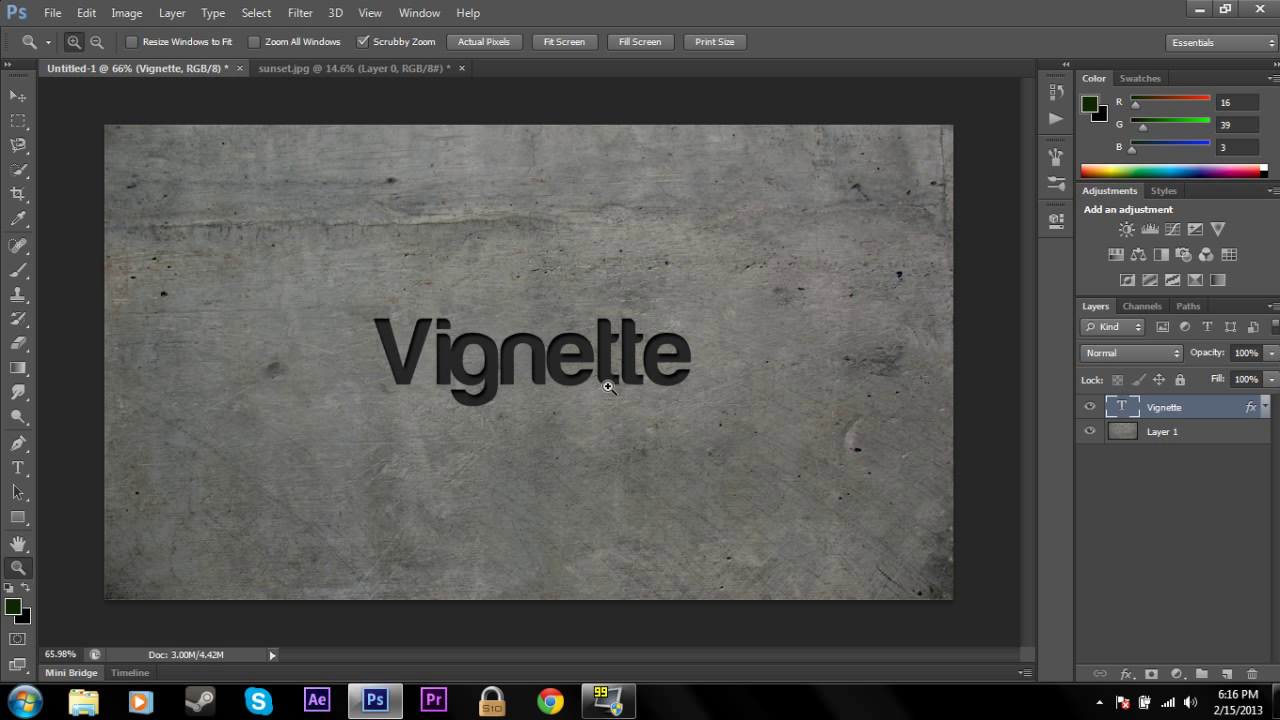
Add an empty Layer 2 above the Vignette text layer
{"action": "left_click", "coordinate": [1153, 441]}
{"action": "left_click", "coordinate": [1159, 504]}
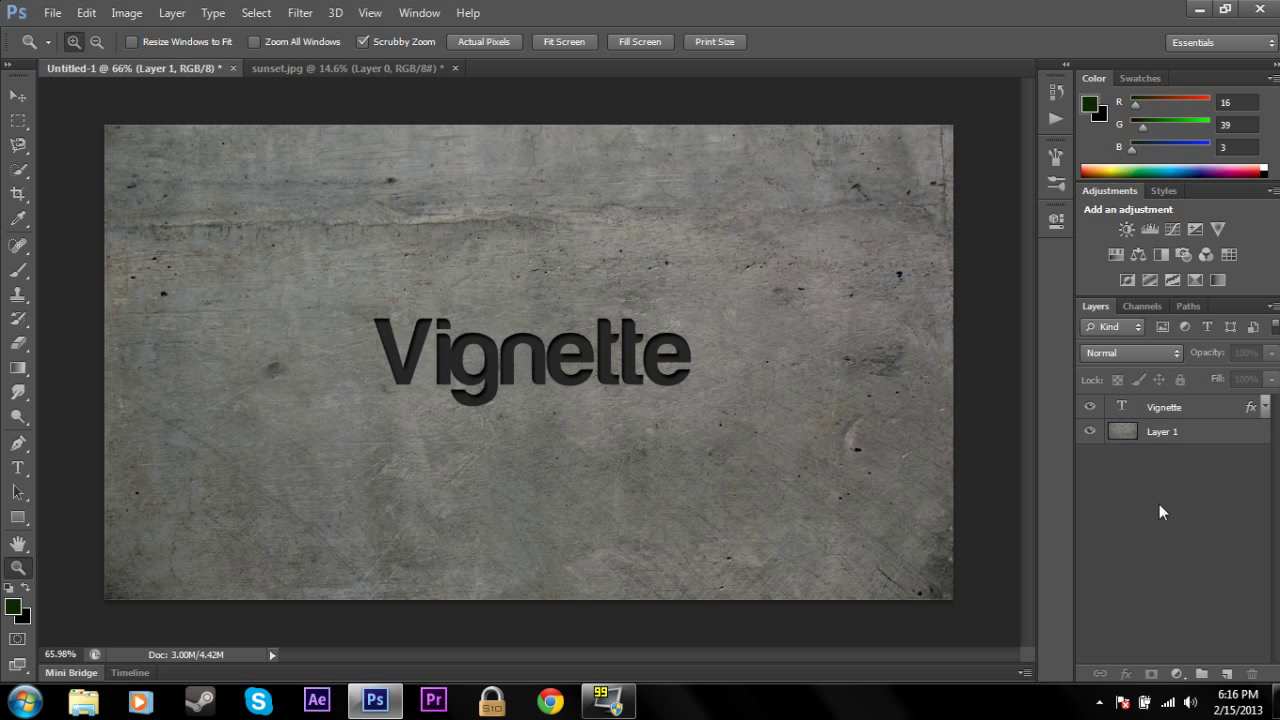
{"action": "left_click", "coordinate": [1228, 676]}
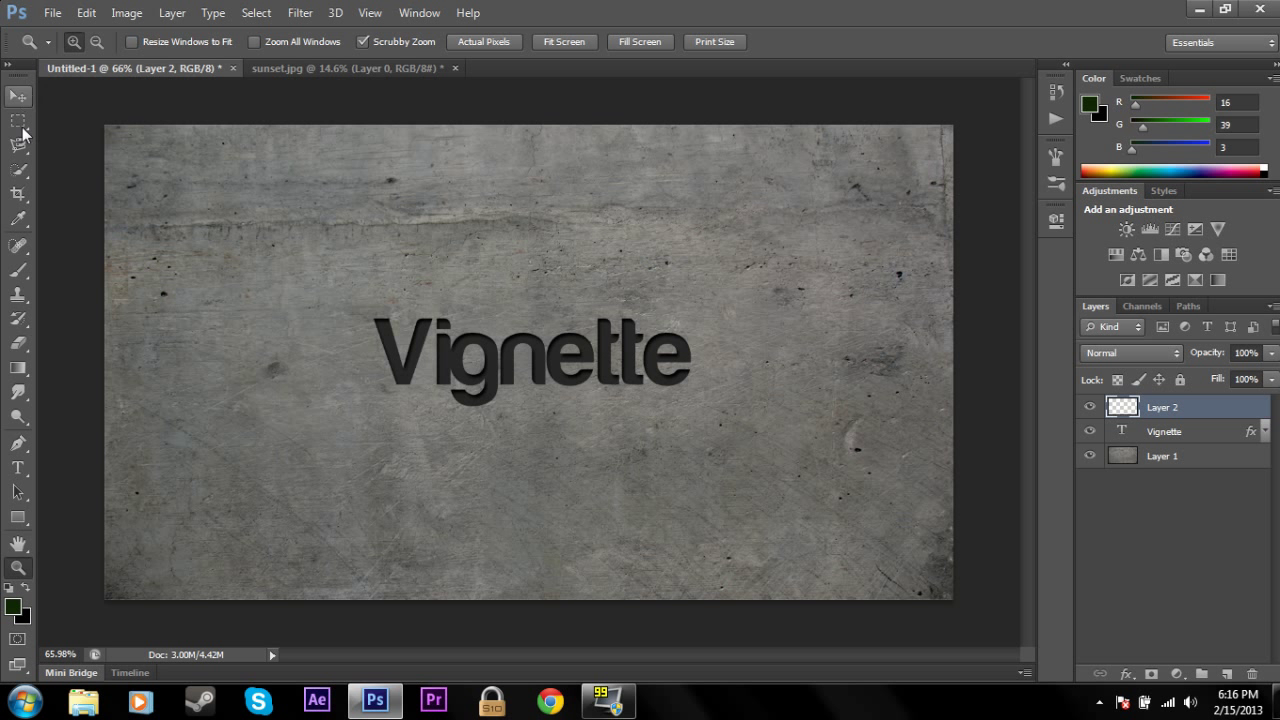
Set up an opaque white-to-black radial gradient with its colour midpoint at 42%
{"action": "left_click", "coordinate": [24, 370]}
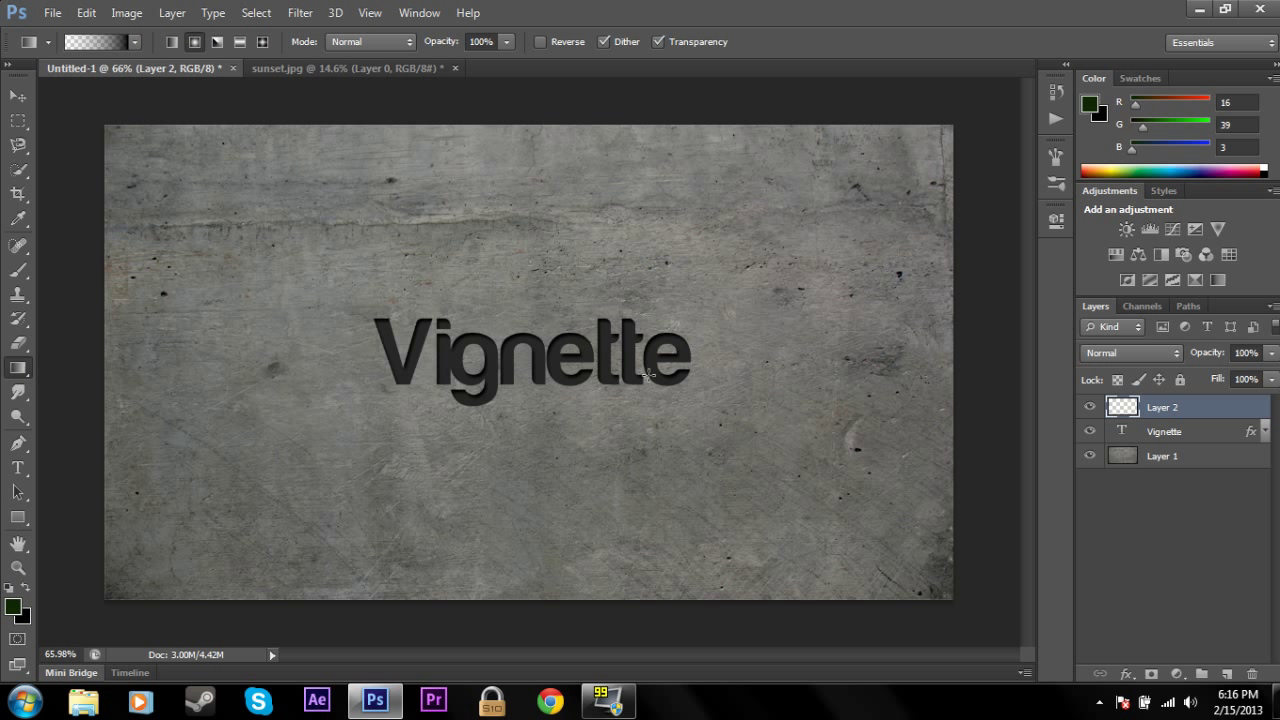
{"action": "left_click", "coordinate": [100, 44]}
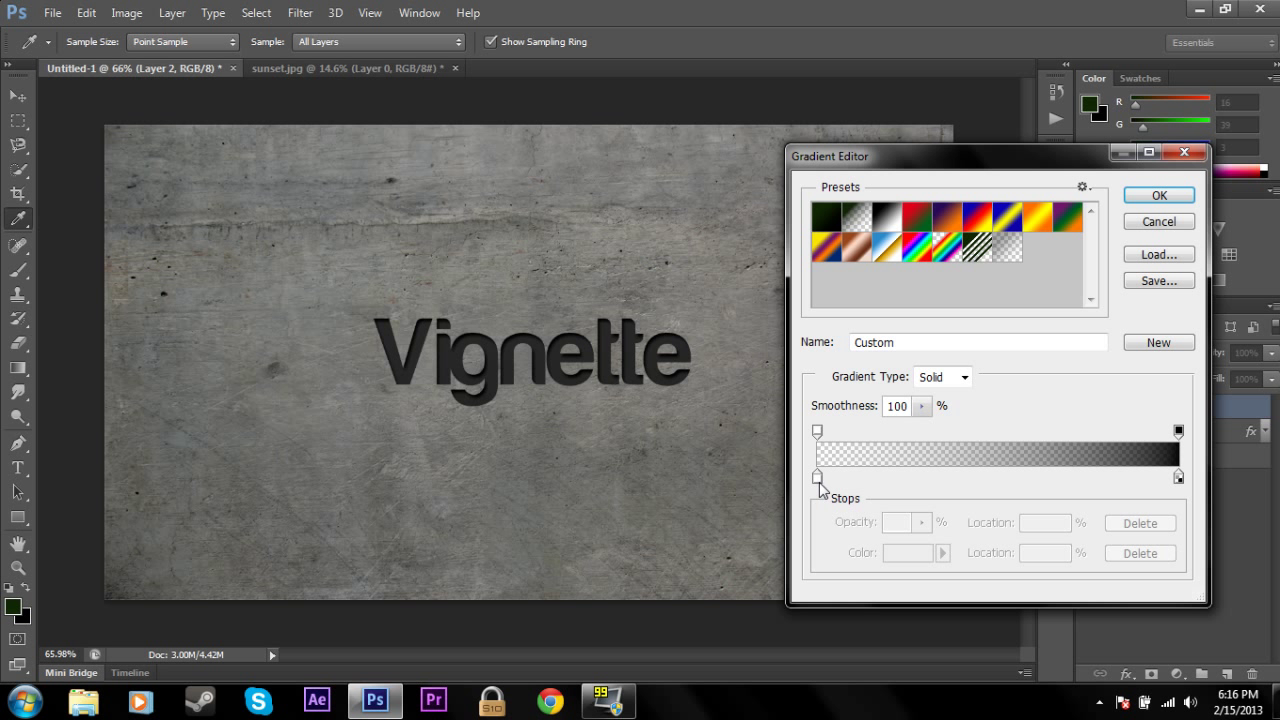
{"action": "left_click", "coordinate": [818, 478]}
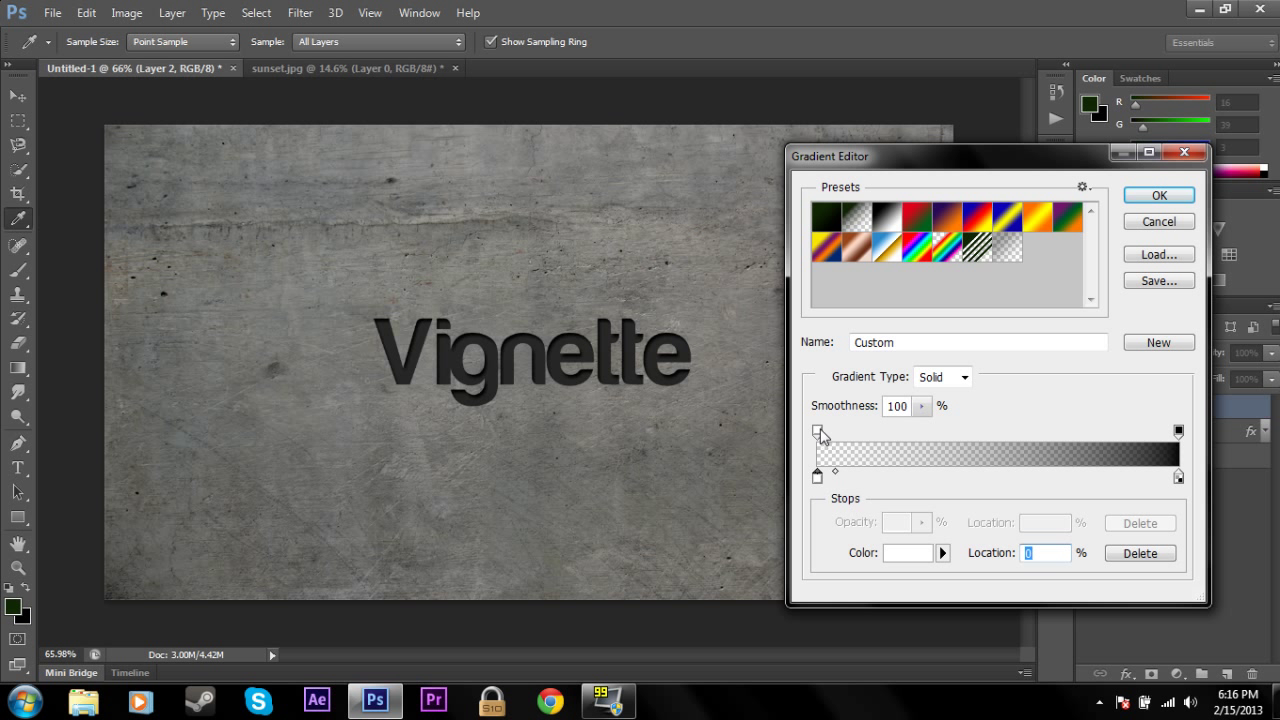
{"action": "left_click", "coordinate": [817, 431]}
{"action": "left_click", "coordinate": [931, 522]}
{"action": "left_click_drag", "start_coordinate": [928, 543], "coordinate": [1020, 543]}
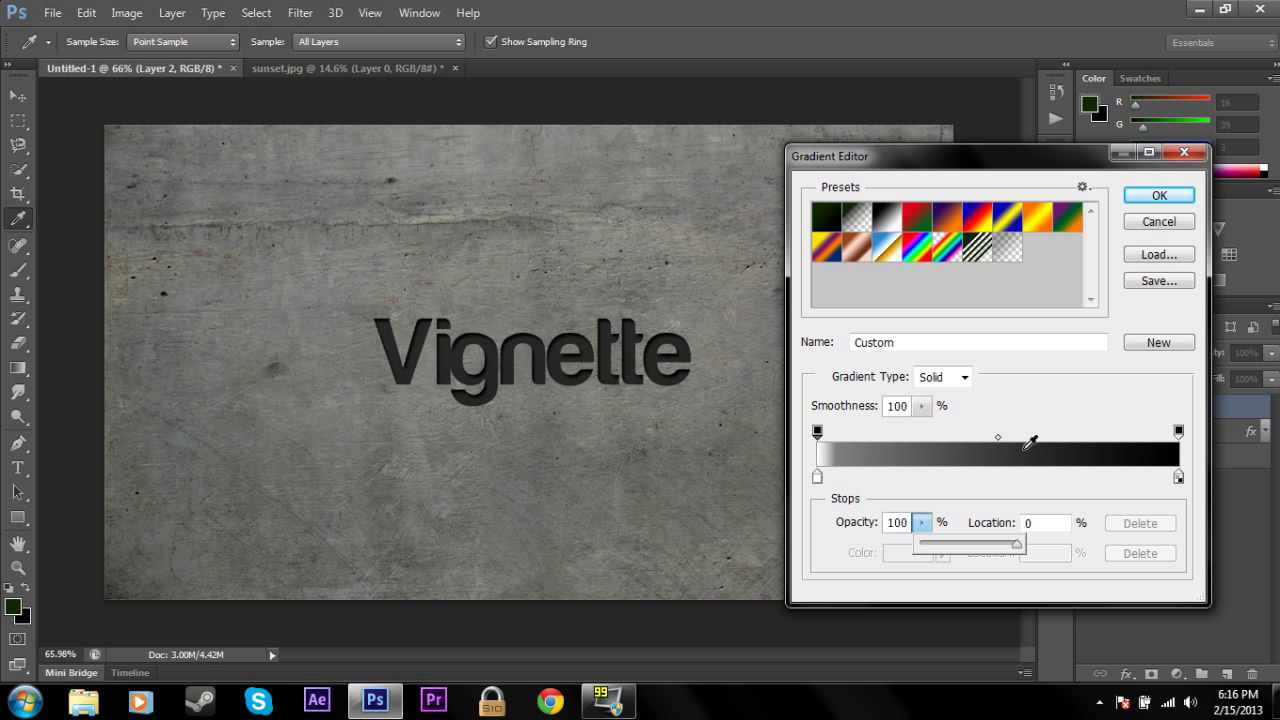
{"action": "left_click", "coordinate": [998, 438]}
{"action": "left_click_drag", "start_coordinate": [998, 438], "coordinate": [1076, 440]}
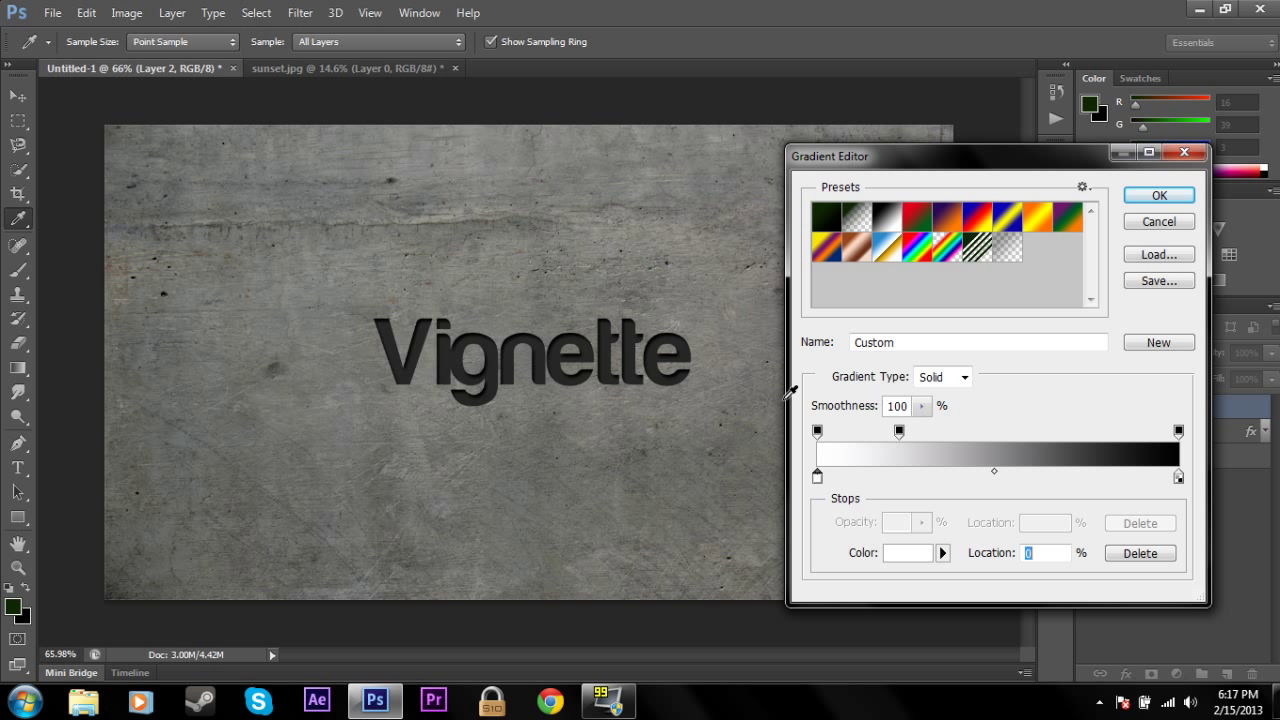
{"action": "mouse_move", "coordinate": [994, 472]}
{"action": "left_mouse_down"}
{"action": "mouse_move", "coordinate": [838, 484]}
{"action": "mouse_move", "coordinate": [991, 478]}
{"action": "mouse_move", "coordinate": [973, 479]}
{"action": "left_mouse_up"}
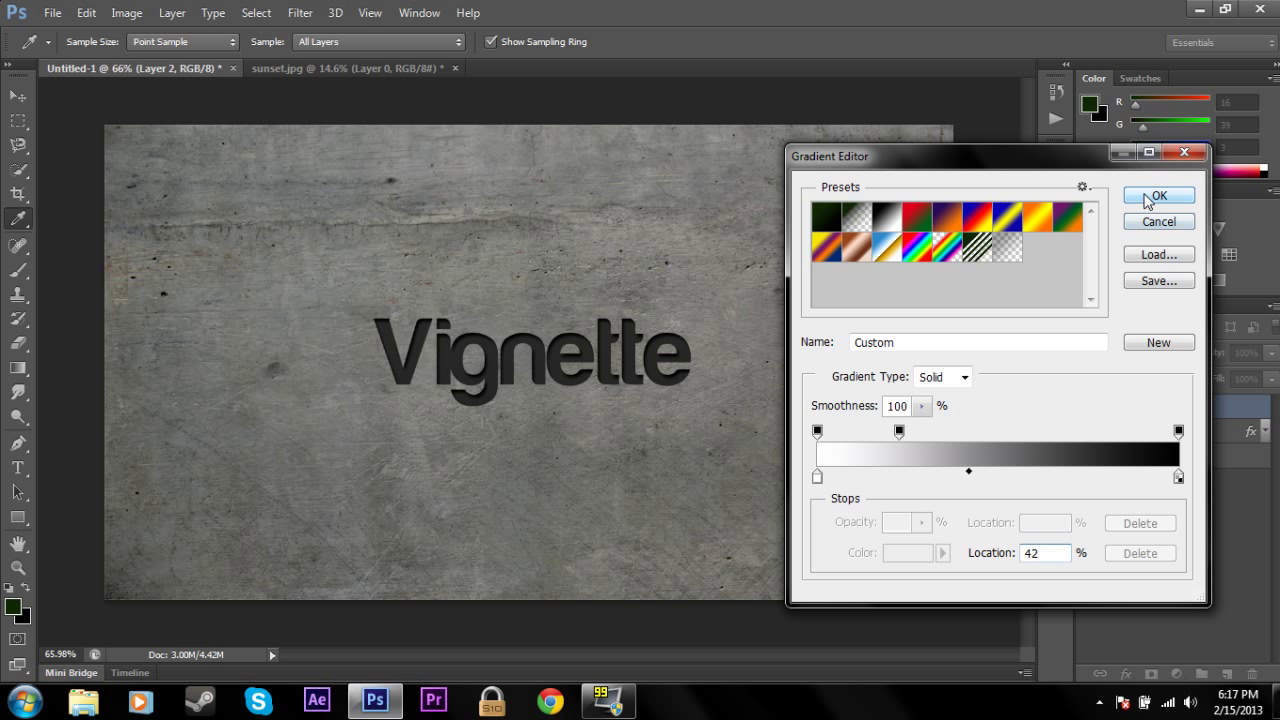
{"action": "left_click", "coordinate": [1150, 198]}
{"action": "left_click", "coordinate": [195, 42]}
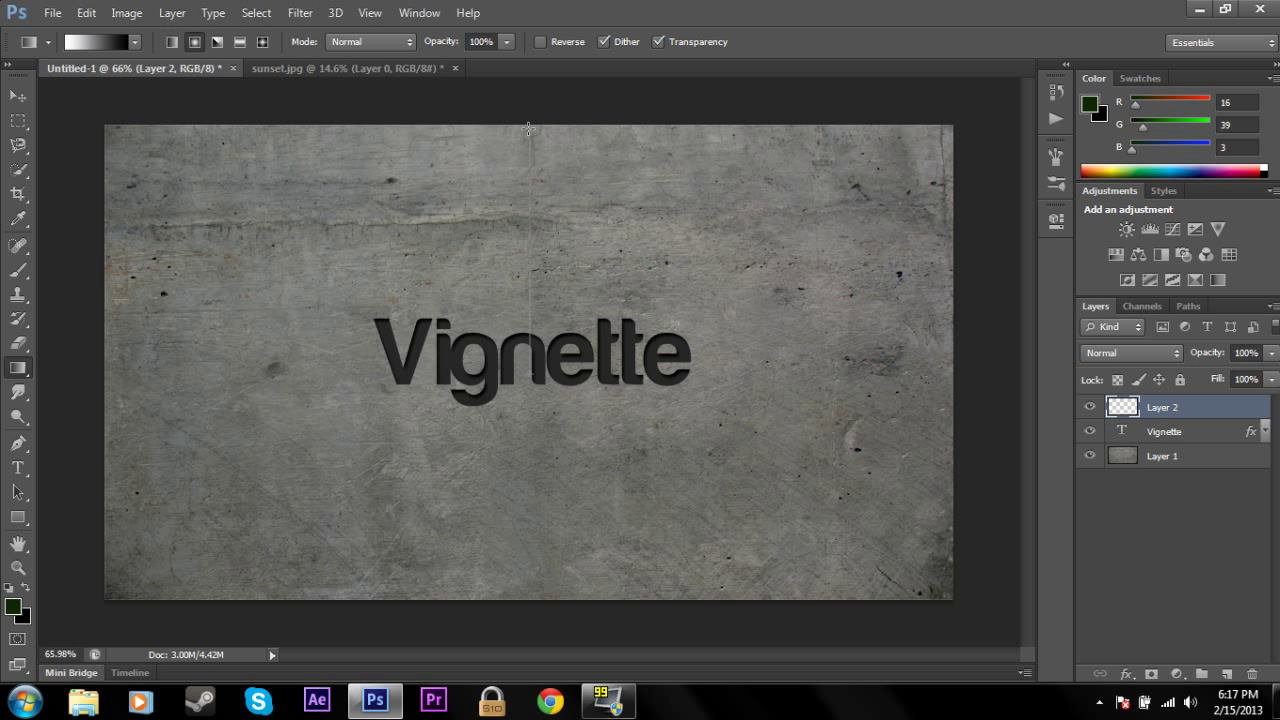
Paint the radial glow from the canvas centre on Layer 2, set it to 66% opacity, and move it below the Vignette text
{"action": "left_click_drag", "start_coordinate": [533, 153], "coordinate": [533, 153]}
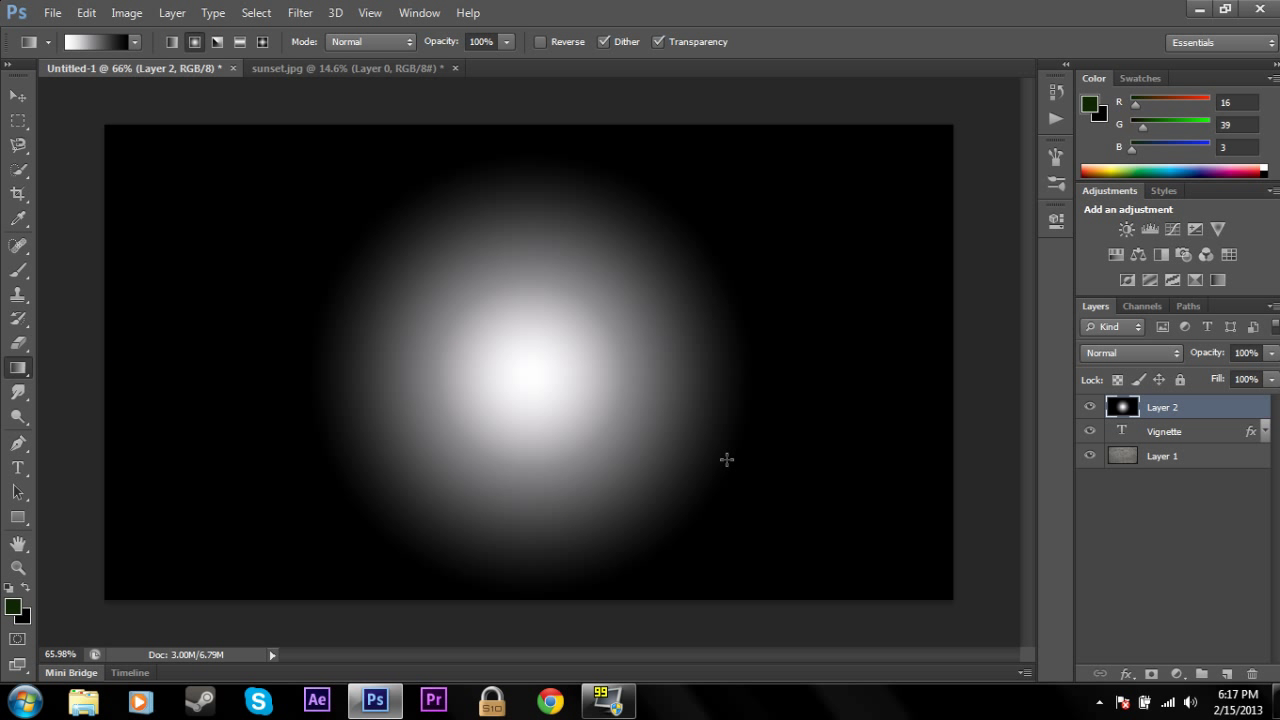
{"action": "left_click", "coordinate": [1271, 353]}
{"action": "left_click_drag", "start_coordinate": [1270, 377], "coordinate": [1240, 378]}
{"action": "left_click_drag", "start_coordinate": [1172, 412], "coordinate": [1170, 438]}
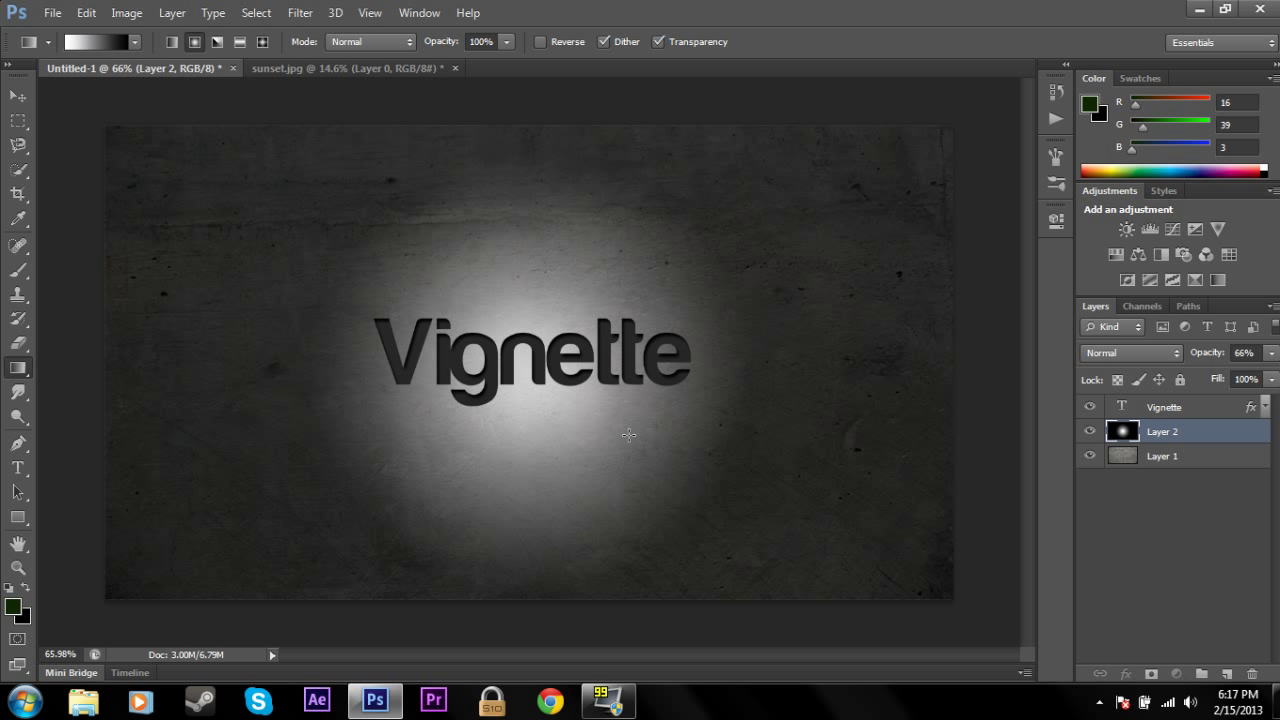
{"action": "left_click", "coordinate": [20, 97]}
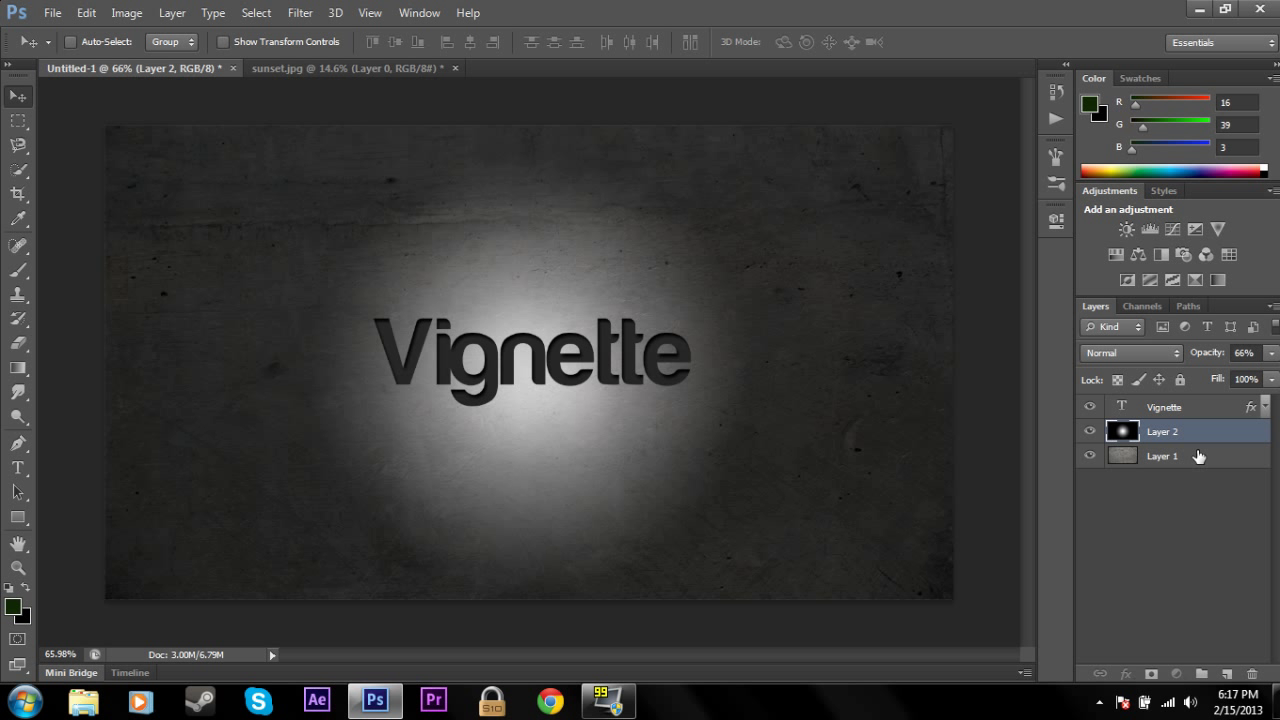
Duplicate the glow layer, set the copy to 21% opacity, and hide it
{"action": "key", "text": "ctrl+j"}
{"action": "left_click", "coordinate": [1271, 352]}
{"action": "left_click_drag", "start_coordinate": [1243, 373], "coordinate": [1205, 374]}
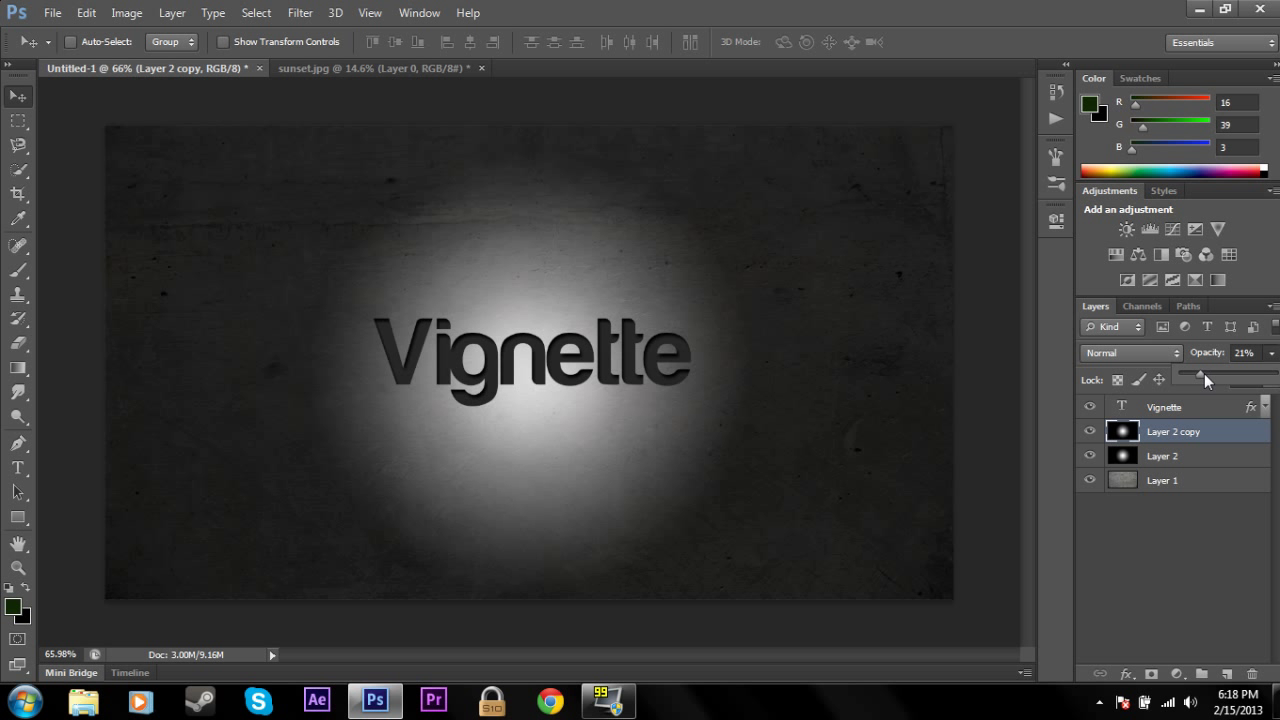
{"action": "left_click", "coordinate": [1090, 431]}
Stretch Layer 2's glow horizontally to about 147% width with Free Transform
{"action": "left_click", "coordinate": [1155, 458]}
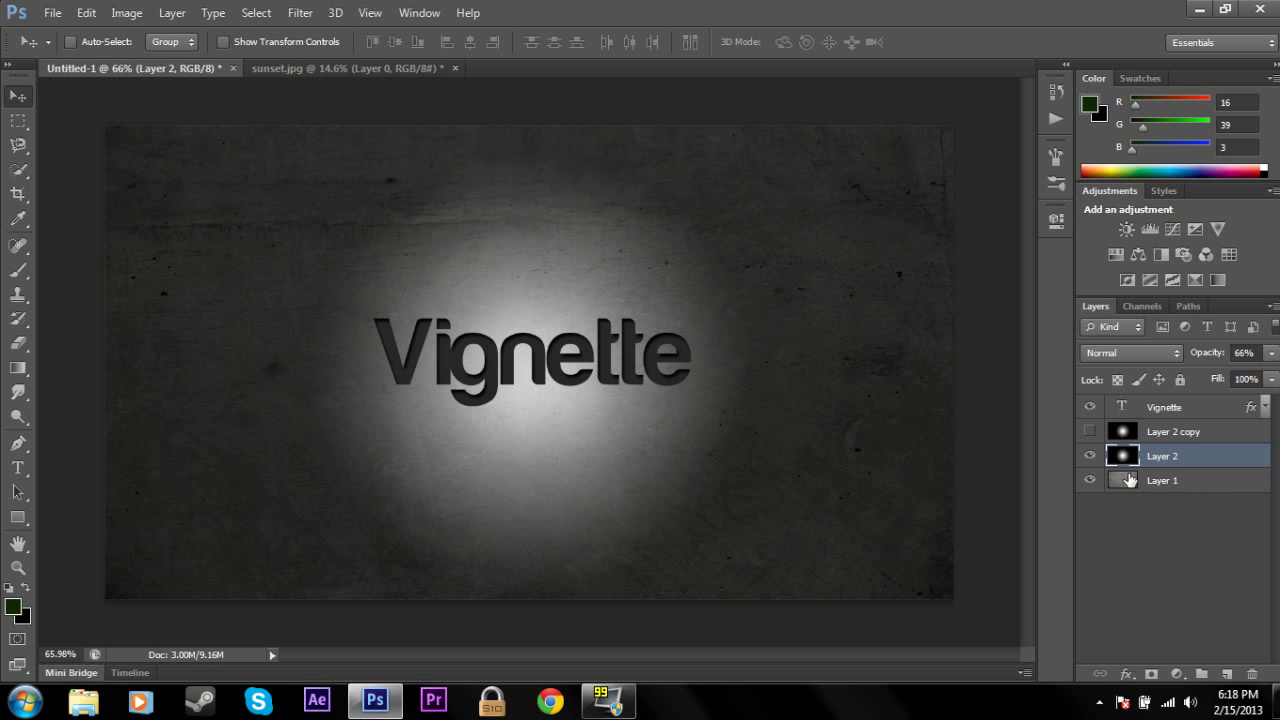
{"action": "left_click", "coordinate": [26, 568]}
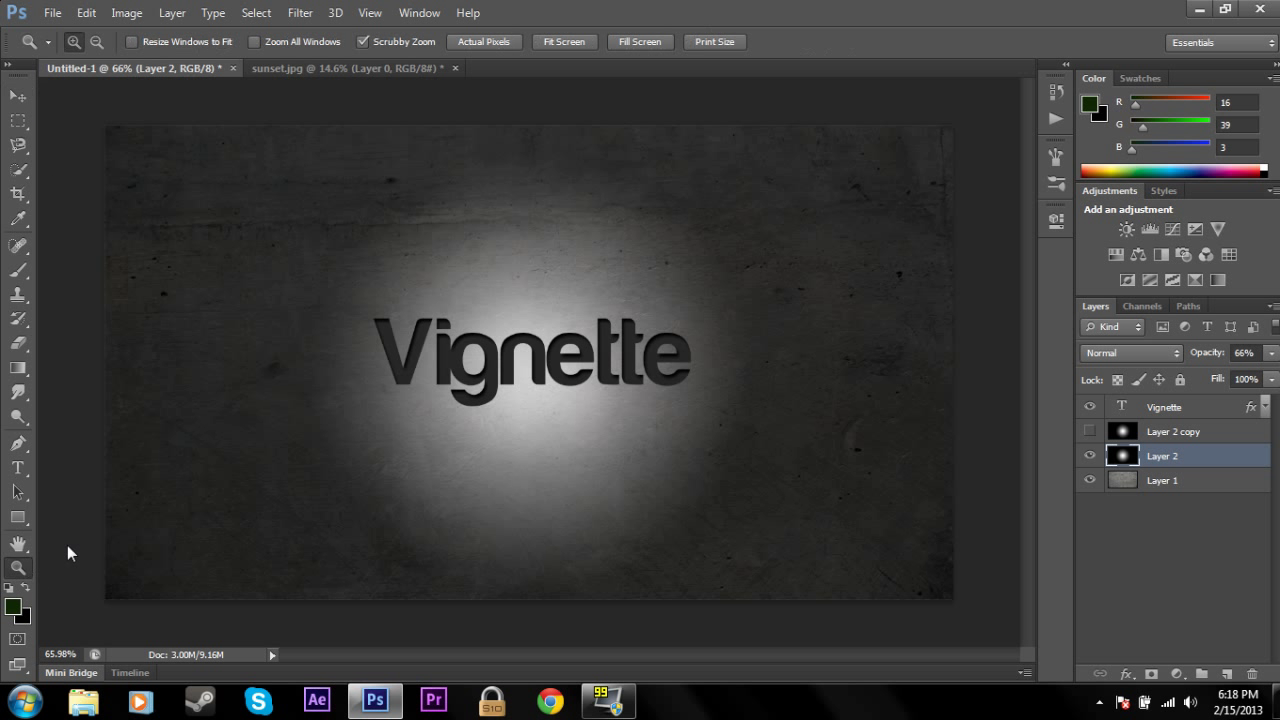
{"action": "left_click_drag", "start_coordinate": [462, 399], "coordinate": [423, 400]}
{"action": "left_click", "coordinate": [17, 96]}
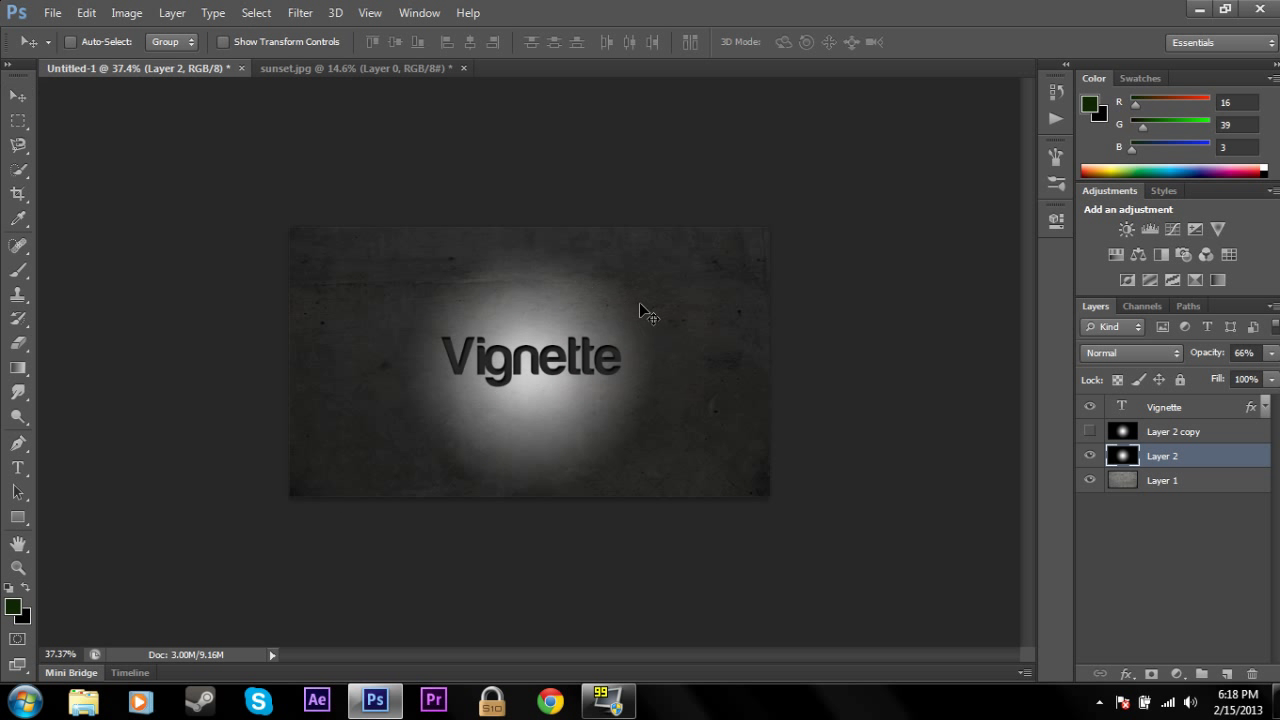
{"action": "key", "text": "ctrl+t"}
{"action": "left_click_drag", "start_coordinate": [770, 362], "coordinate": [995, 362]}
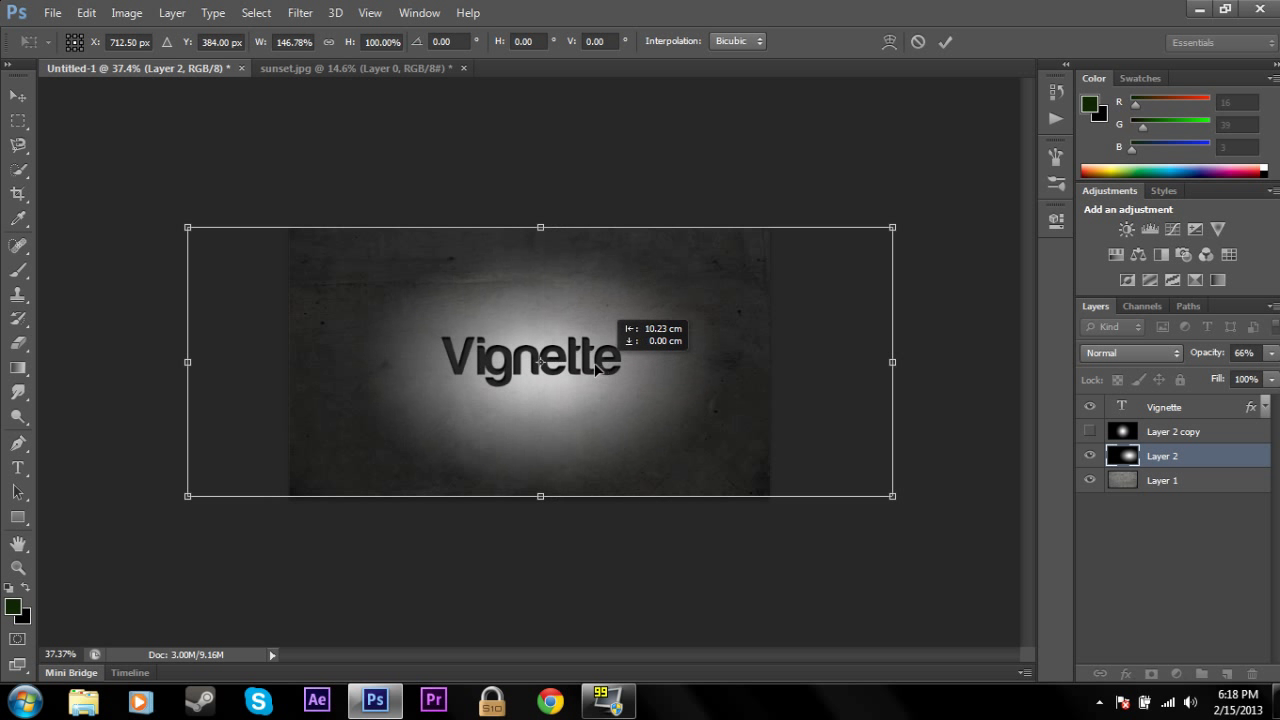